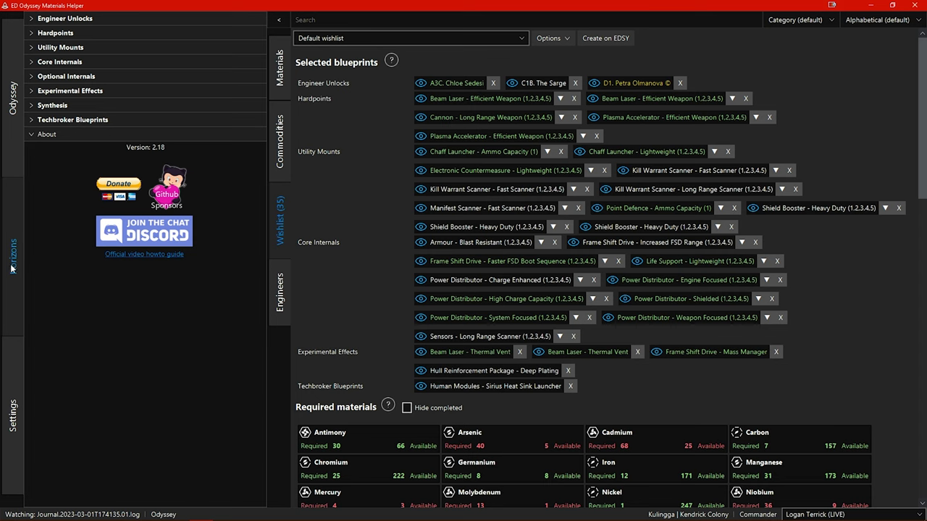
- Show the Horizons materials overview and copy the system name of the closest raw material trader
{"action": "left_click", "coordinate": [284, 66]}
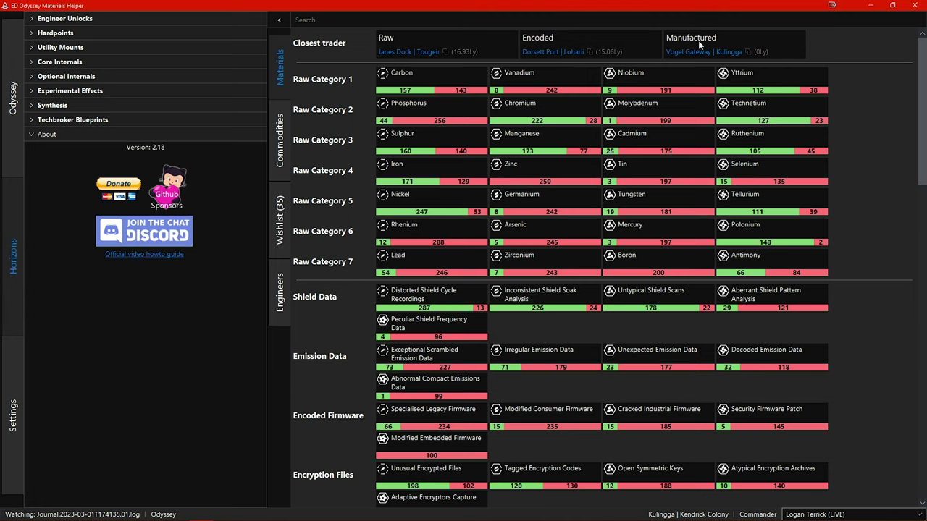
{"action": "left_click", "coordinate": [421, 56]}
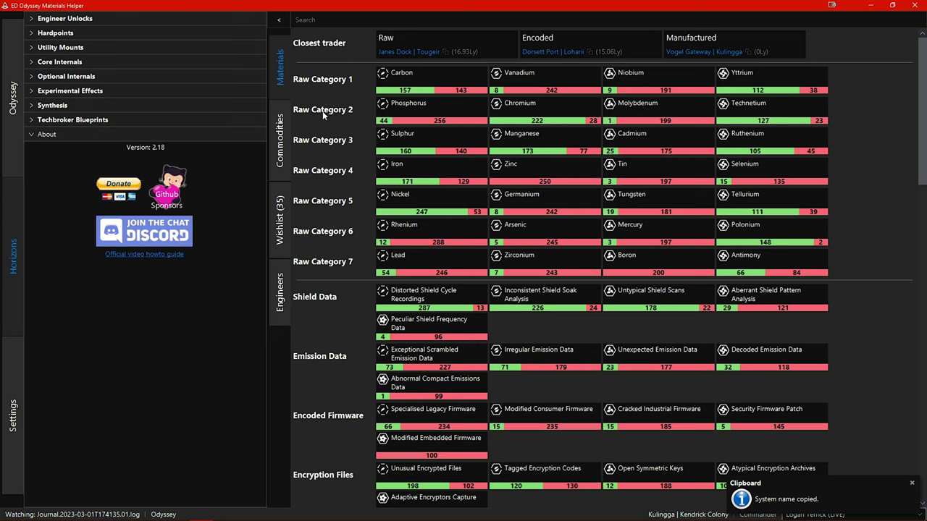
- Examine Sulphur's details, going through its hardpoint, core internal, optional internal and synthesis recipes
{"action": "mouse_move", "coordinate": [395, 75]}
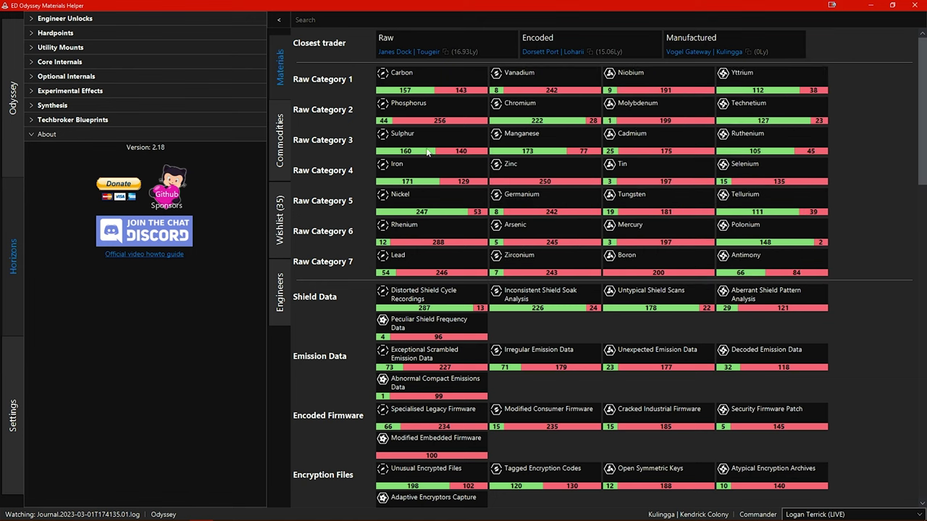
{"action": "mouse_move", "coordinate": [391, 140]}
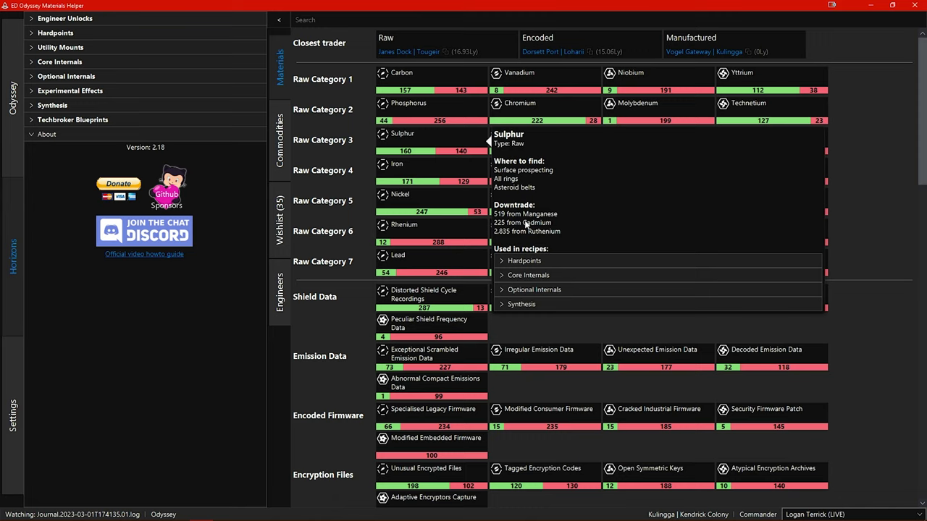
{"action": "left_click", "coordinate": [548, 260]}
{"action": "left_click", "coordinate": [548, 260]}
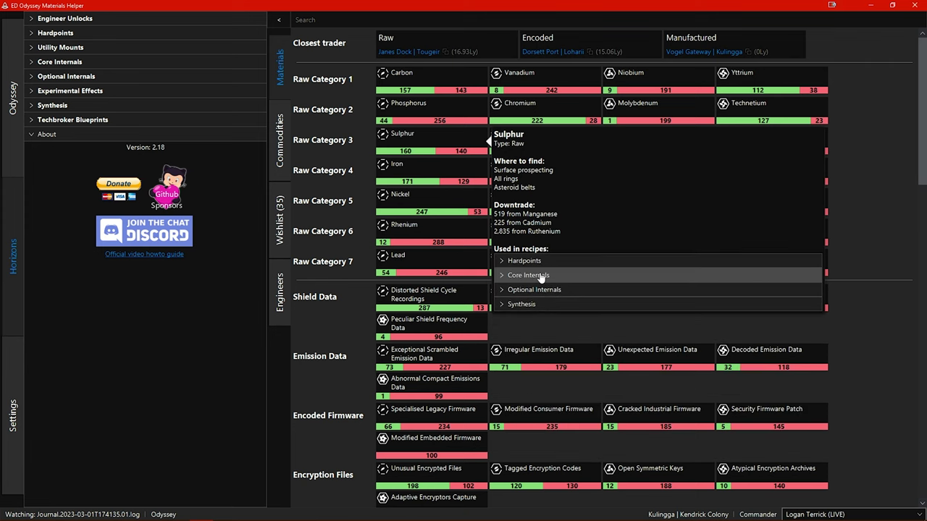
{"action": "left_click", "coordinate": [540, 276]}
{"action": "left_click", "coordinate": [539, 276]}
{"action": "left_click", "coordinate": [540, 289]}
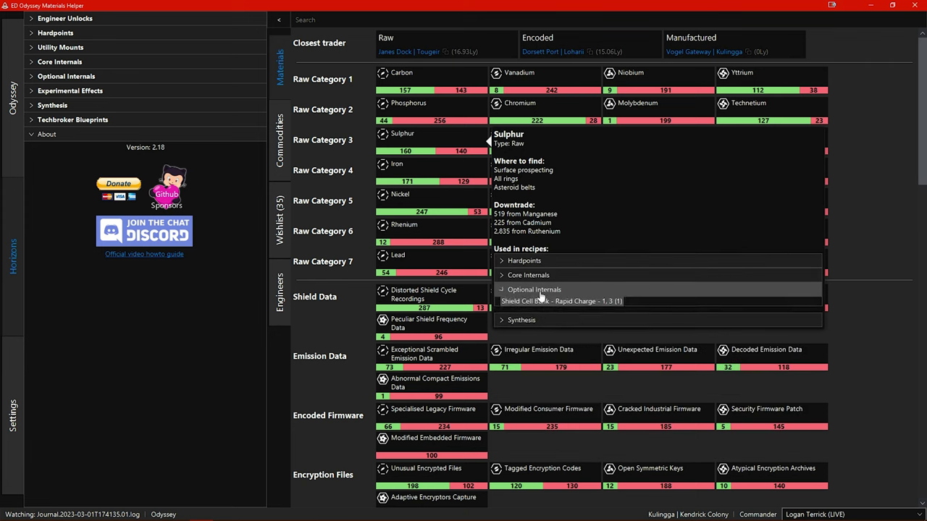
{"action": "left_click", "coordinate": [539, 290]}
{"action": "left_click", "coordinate": [540, 304]}
{"action": "left_click", "coordinate": [539, 290]}
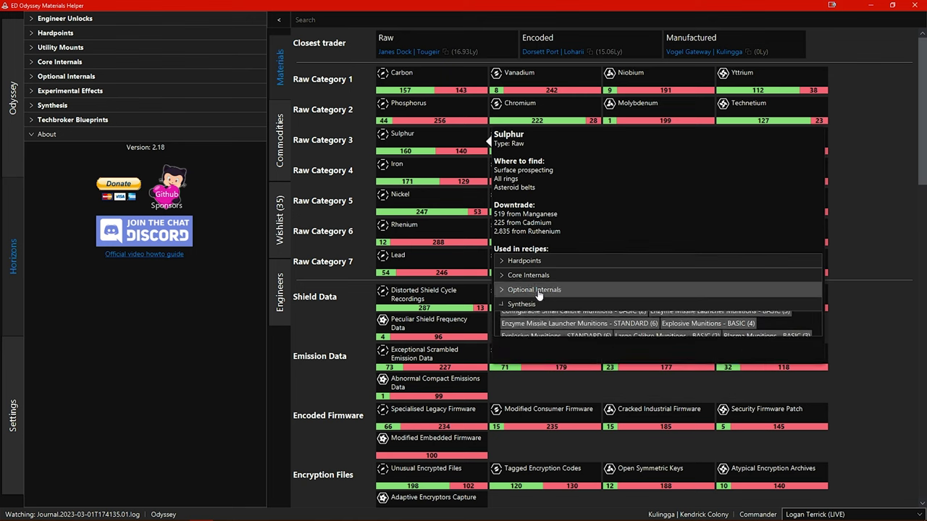
{"action": "left_click", "coordinate": [540, 290]}
{"action": "left_click", "coordinate": [538, 262]}
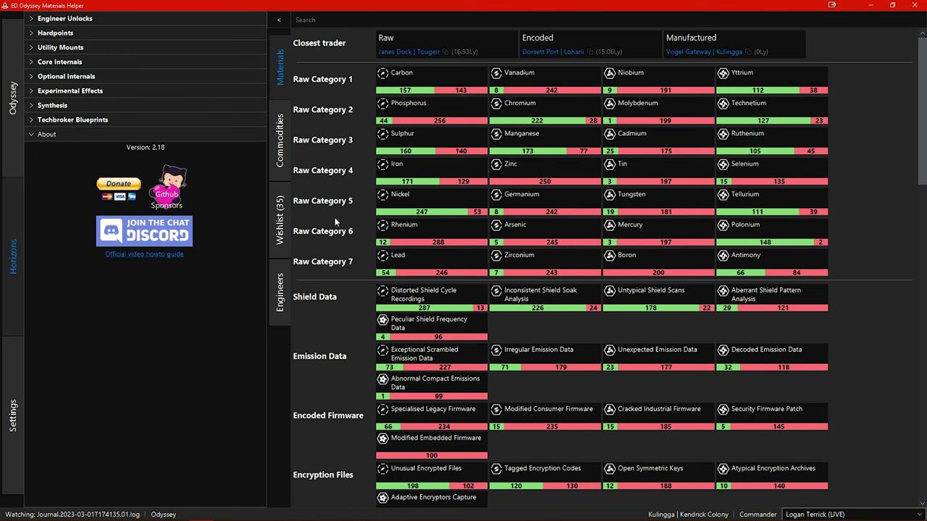
- Look through the encoded, manufactured, Guardian and Thargoid categories of the materials overview
{"action": "scroll", "coordinate": [340, 230], "scroll_direction": "down", "scroll_amount": 15}
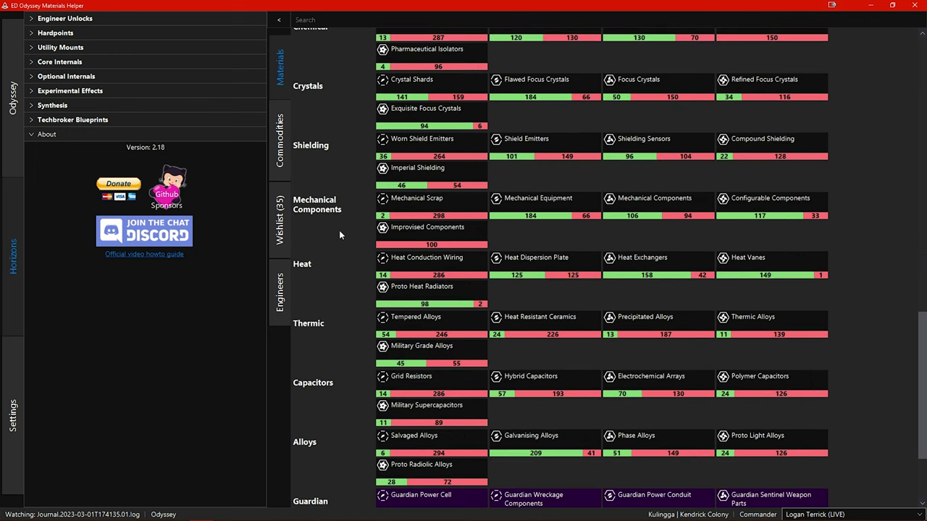
{"action": "scroll", "coordinate": [339, 234], "scroll_direction": "down", "scroll_amount": 3}
{"action": "scroll", "coordinate": [339, 230], "scroll_direction": "up", "scroll_amount": 18}
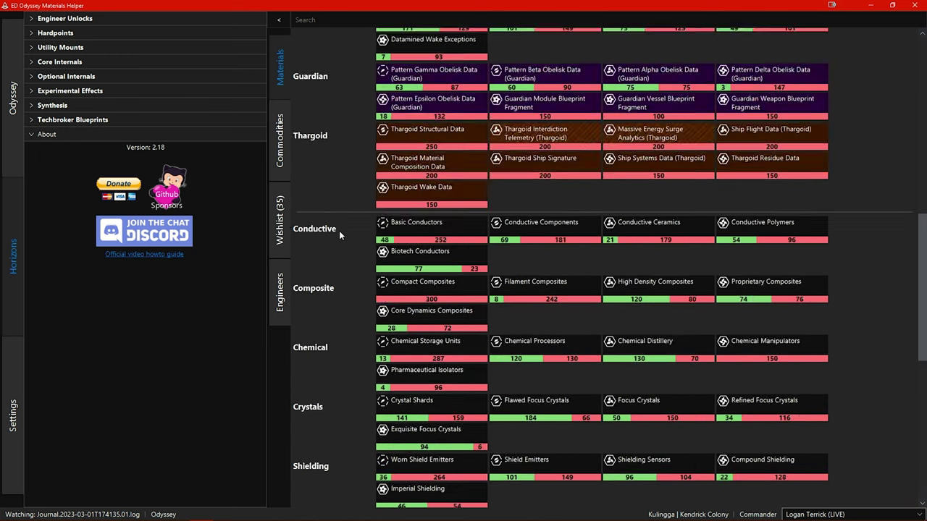
- Open the Horizons commodities overview and look through its categories down to Powerplay
{"action": "left_click", "coordinate": [283, 138]}
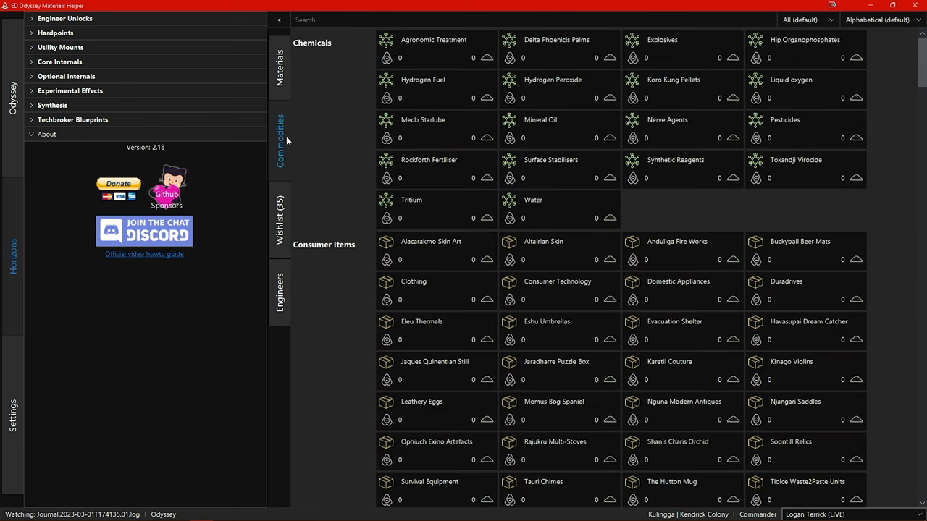
{"action": "scroll", "coordinate": [340, 188], "scroll_direction": "down", "scroll_amount": 15}
{"action": "scroll", "coordinate": [339, 202], "scroll_direction": "down", "scroll_amount": 10}
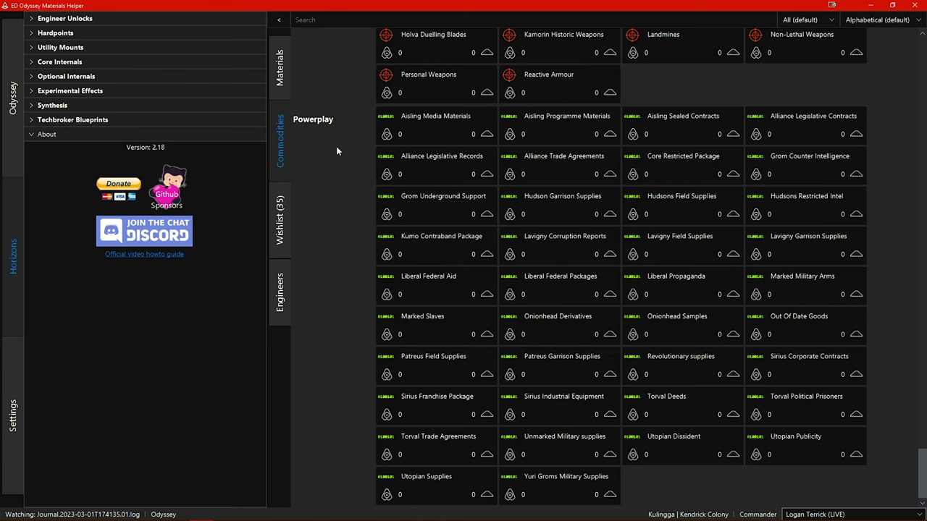
- Open the default wishlist and review its selected blueprints and the required and available material amounts
{"action": "left_click", "coordinate": [285, 203]}
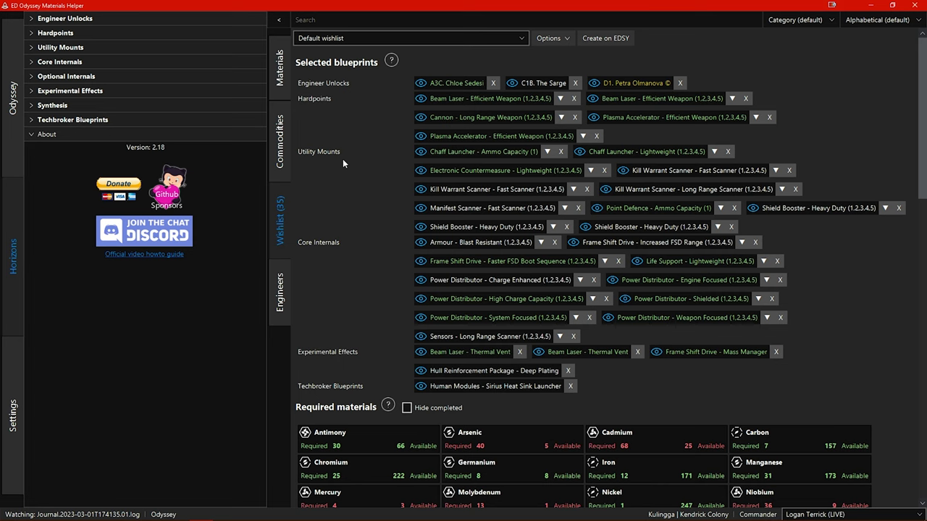
{"action": "scroll", "coordinate": [355, 214], "scroll_direction": "down", "scroll_amount": 5}
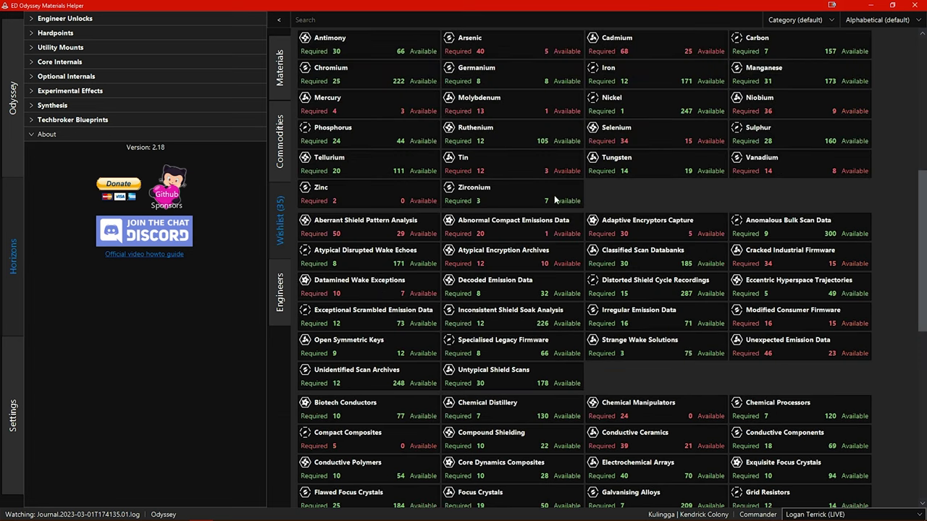
{"action": "mouse_move", "coordinate": [564, 171]}
{"action": "scroll", "coordinate": [639, 190], "scroll_direction": "up", "scroll_amount": 5}
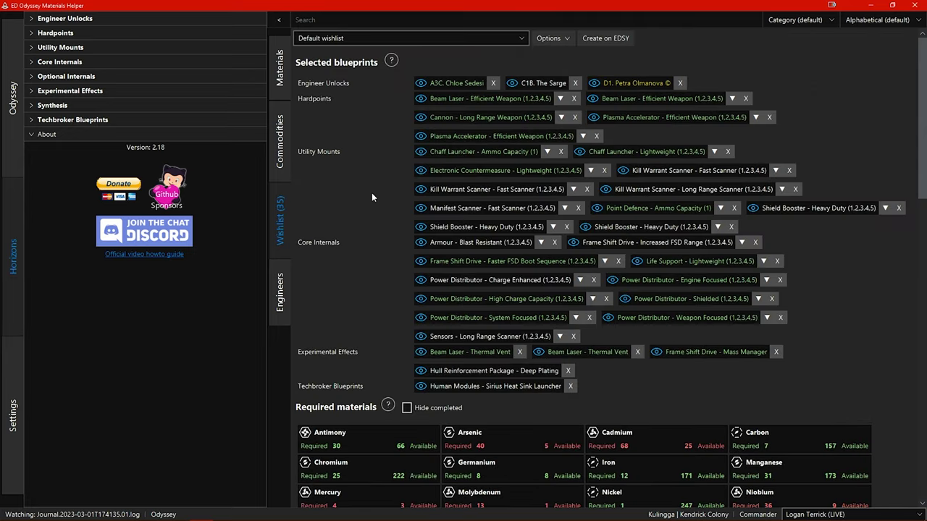
{"action": "scroll", "coordinate": [371, 194], "scroll_direction": "down", "scroll_amount": 3}
{"action": "scroll", "coordinate": [370, 195], "scroll_direction": "up", "scroll_amount": 3}
{"action": "scroll", "coordinate": [370, 197], "scroll_direction": "down", "scroll_amount": 6}
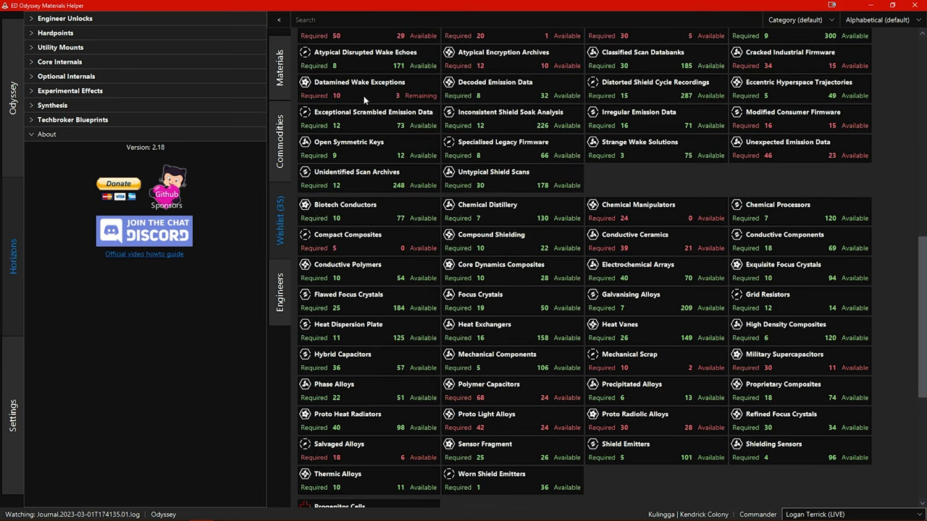
- Inspect the sources, trades and recipes of Datamined Wake Exceptions and Atypical Disrupted Wake Echoes in the wishlist
{"action": "mouse_move", "coordinate": [362, 92]}
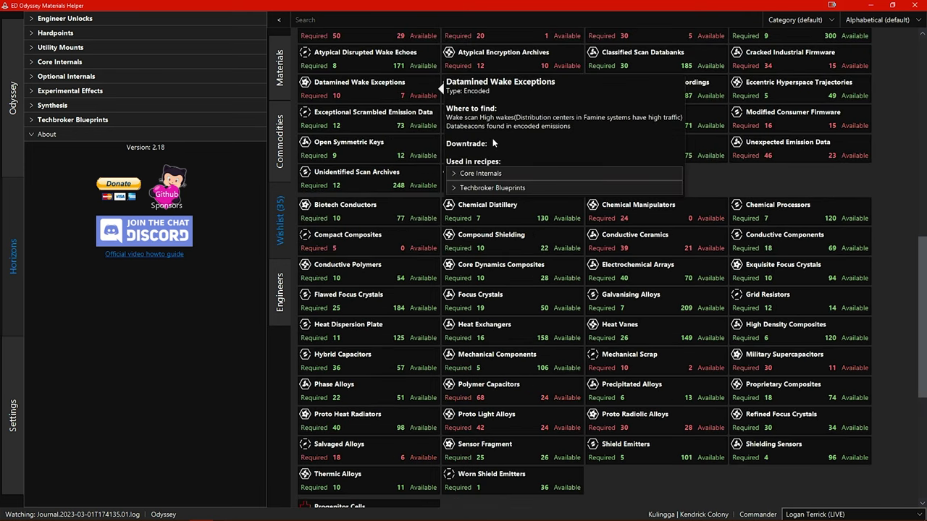
{"action": "mouse_move", "coordinate": [364, 55]}
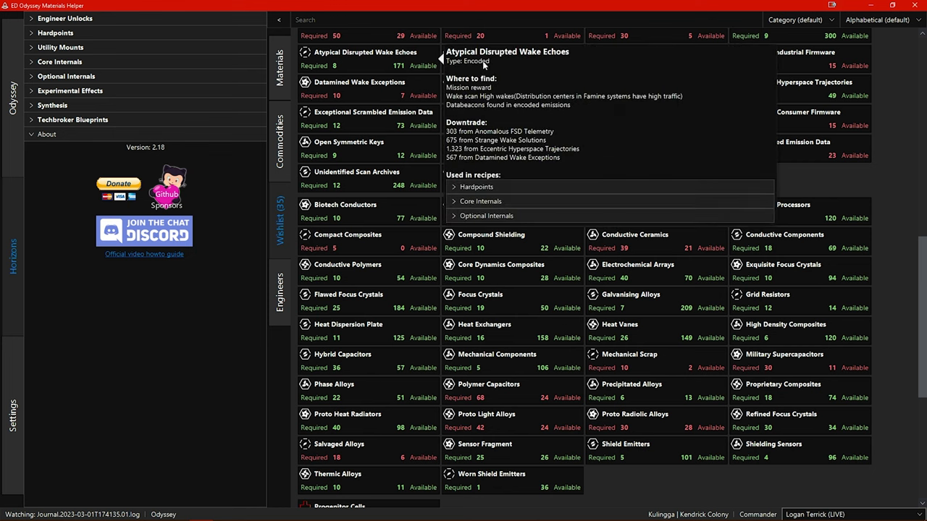
{"action": "left_click", "coordinate": [487, 186]}
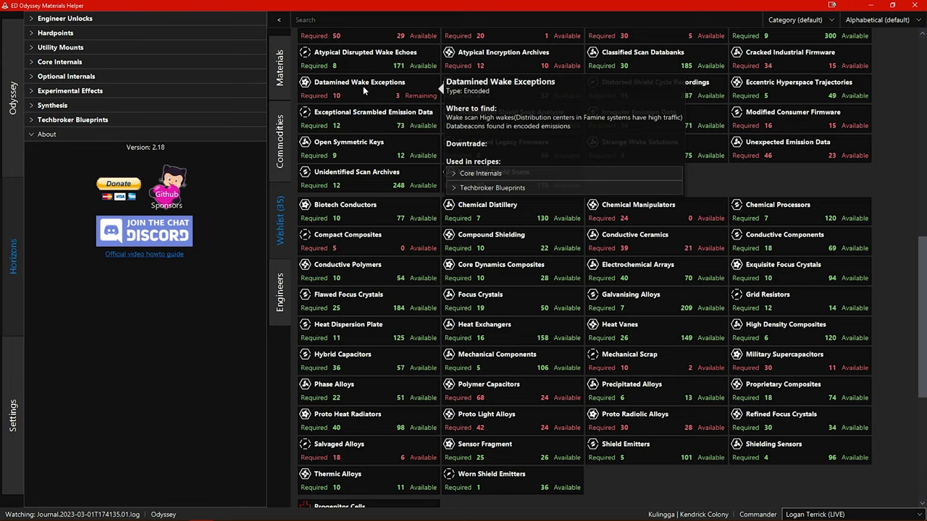
- Search the wishlist for "classified", find Classified Scan Databanks among the required materials, and clear the search
{"action": "scroll", "coordinate": [358, 73], "scroll_direction": "up", "scroll_amount": 10}
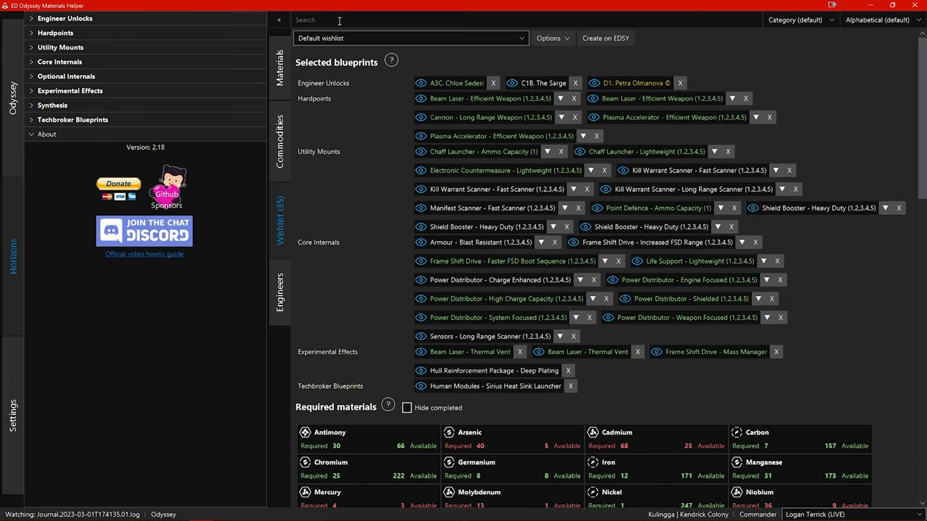
{"action": "left_click", "coordinate": [339, 21]}
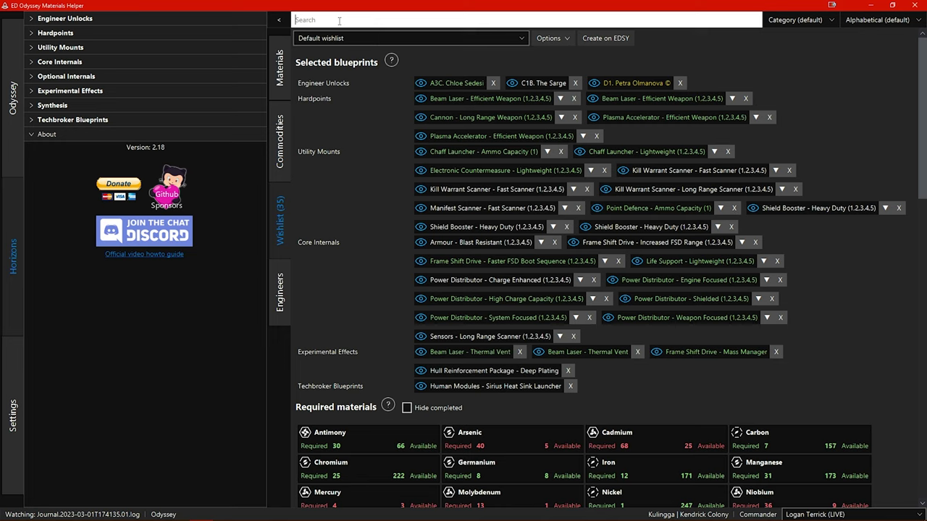
{"action": "type", "text": "classified"}
{"action": "scroll", "coordinate": [375, 188], "scroll_direction": "down", "scroll_amount": 10}
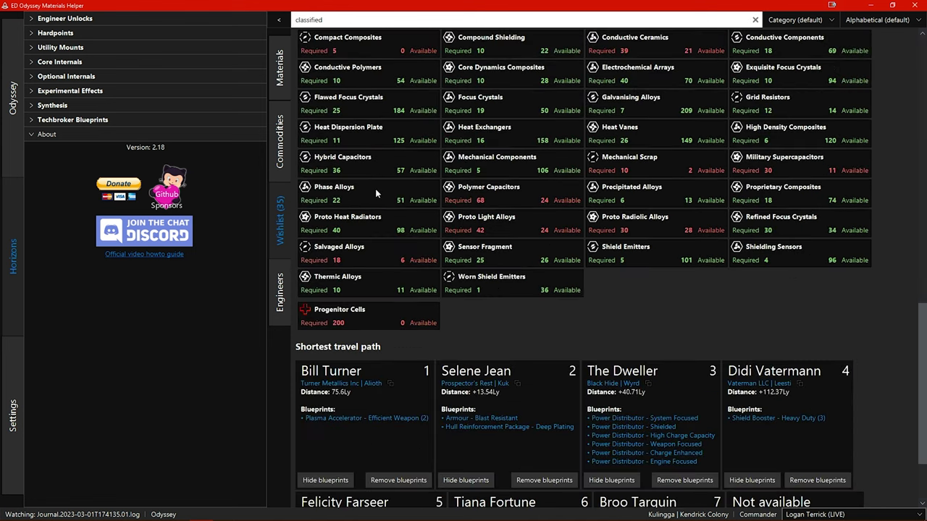
{"action": "scroll", "coordinate": [375, 189], "scroll_direction": "down", "scroll_amount": 1}
{"action": "scroll", "coordinate": [387, 197], "scroll_direction": "up", "scroll_amount": 5}
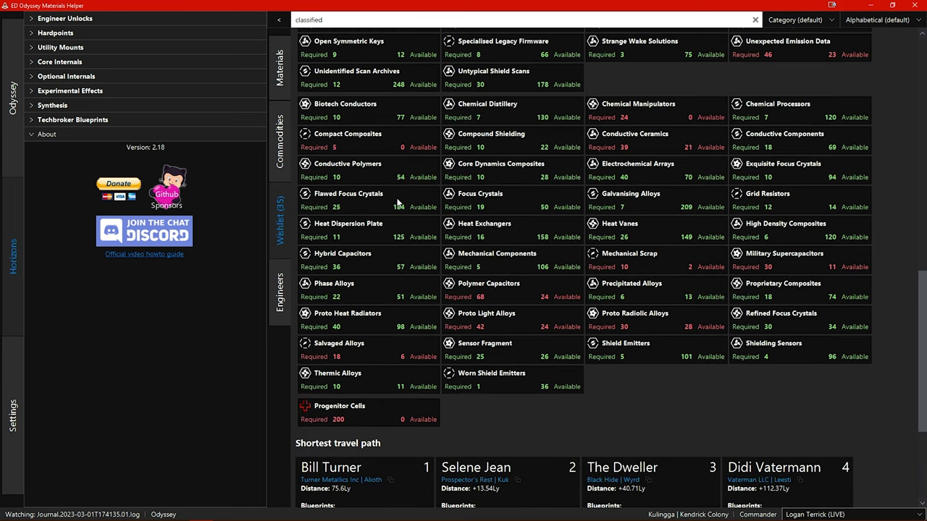
{"action": "mouse_move", "coordinate": [662, 154]}
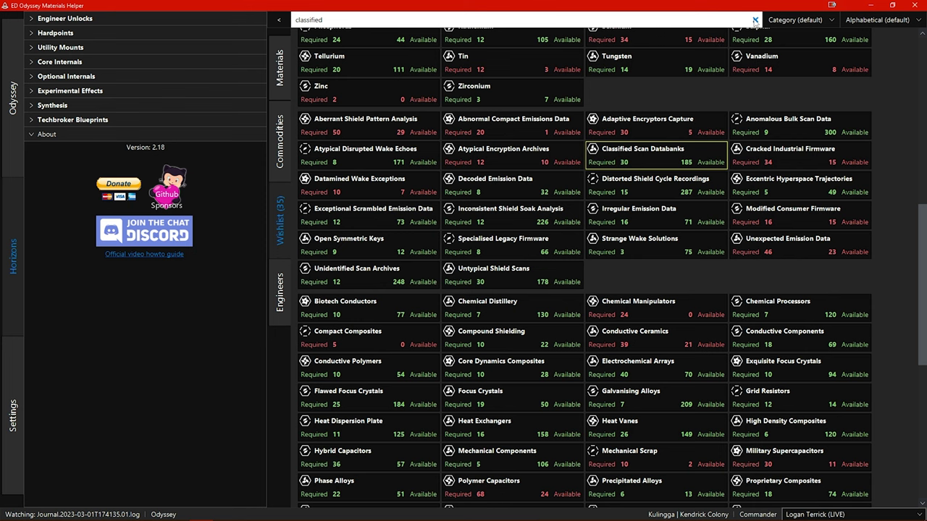
{"action": "left_click", "coordinate": [755, 20]}
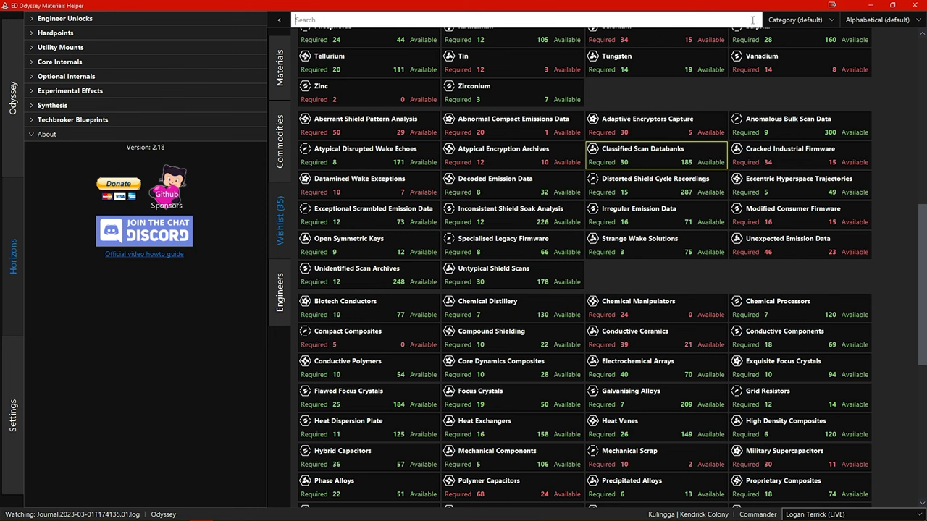
- Open the Horizons engineers overview, search it for "plant", and clear the search
{"action": "left_click", "coordinate": [282, 284]}
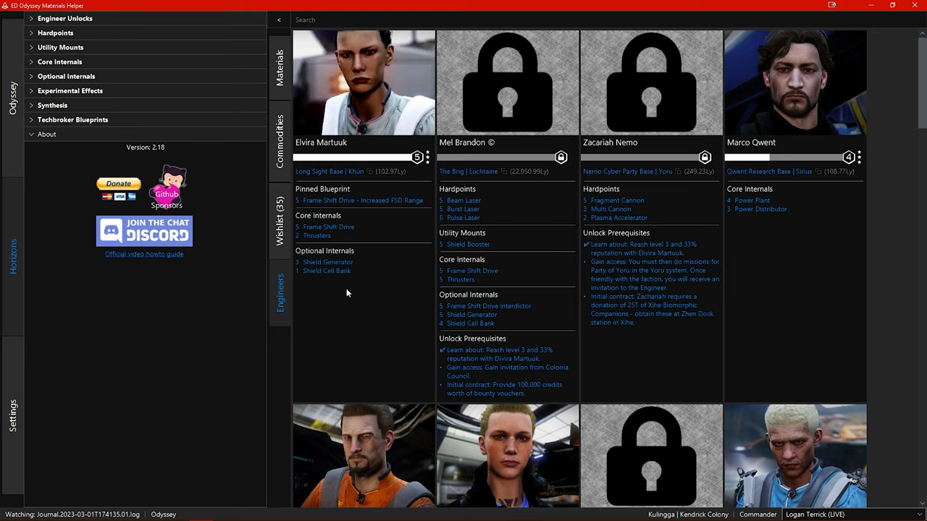
{"action": "left_click", "coordinate": [335, 19]}
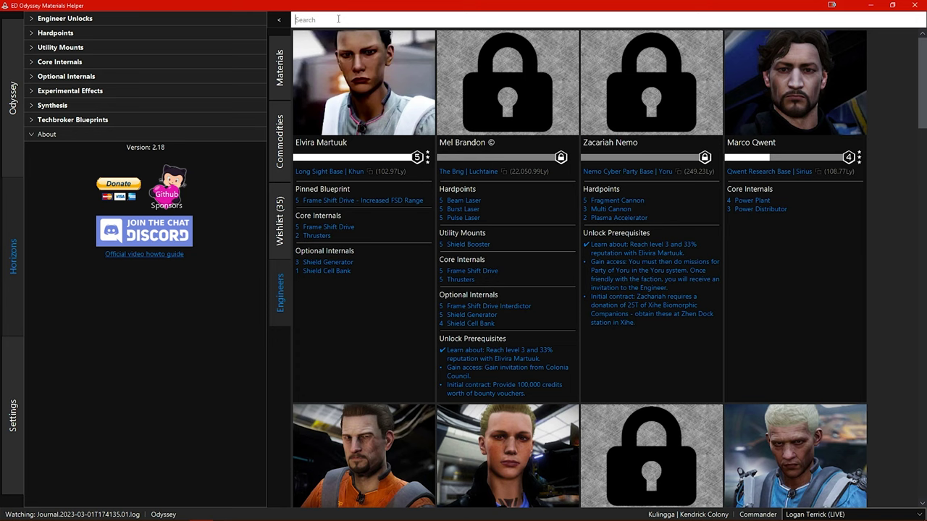
{"action": "type", "text": "plant"}
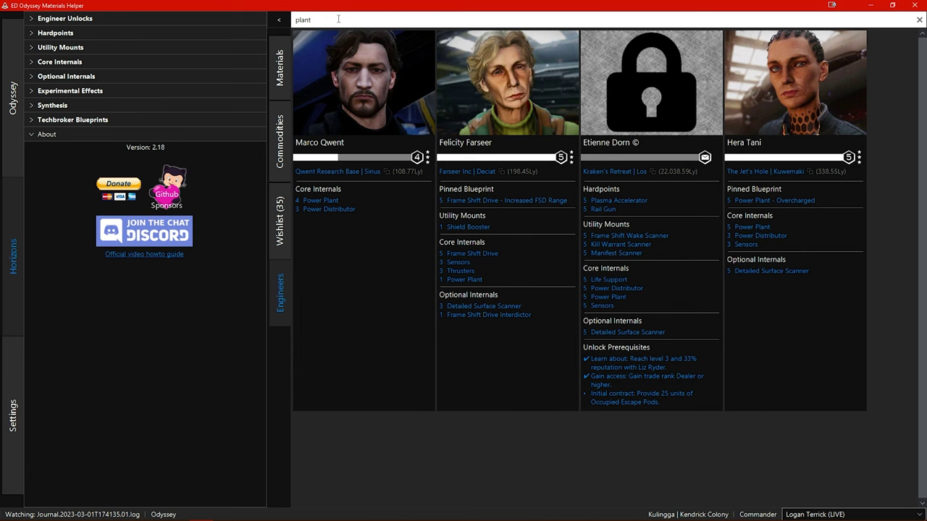
{"action": "key", "text": "BackSpace"}
{"action": "key", "text": "BackSpace"}
{"action": "key", "text": "BackSpace"}
{"action": "key", "text": "BackSpace"}
{"action": "key", "text": "BackSpace"}
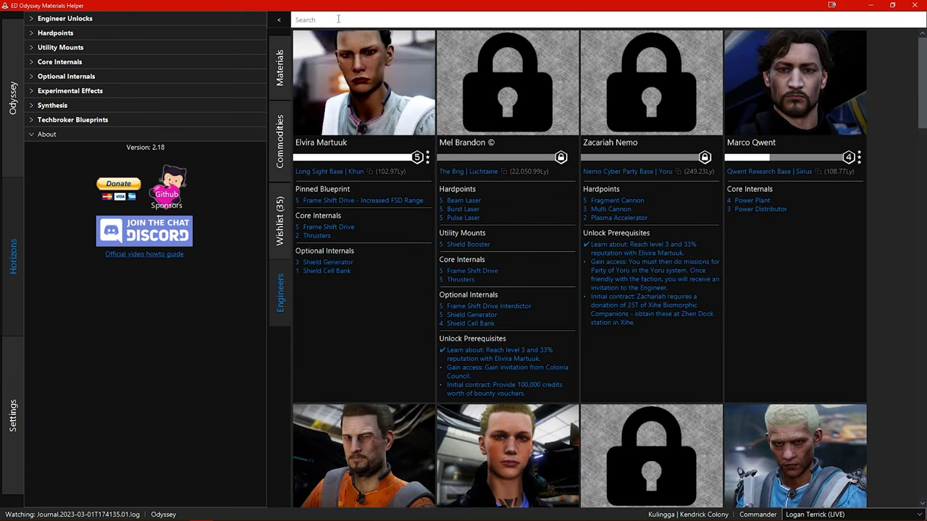
- Search the engineers by base name for "brig" and clear the search
{"action": "type", "text": "brig"}
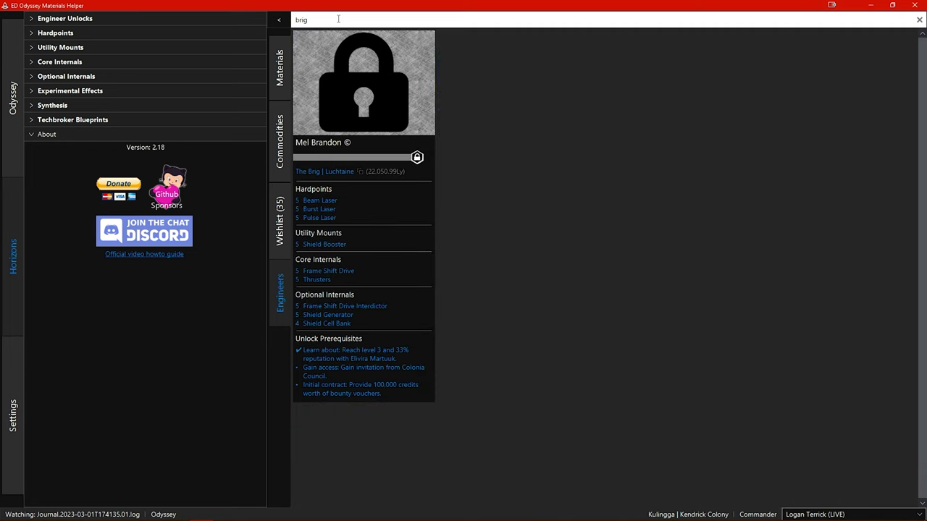
{"action": "key", "text": "BackSpace"}
{"action": "key", "text": "BackSpace"}
{"action": "key", "text": "BackSpace"}
{"action": "key", "text": "BackSpace"}
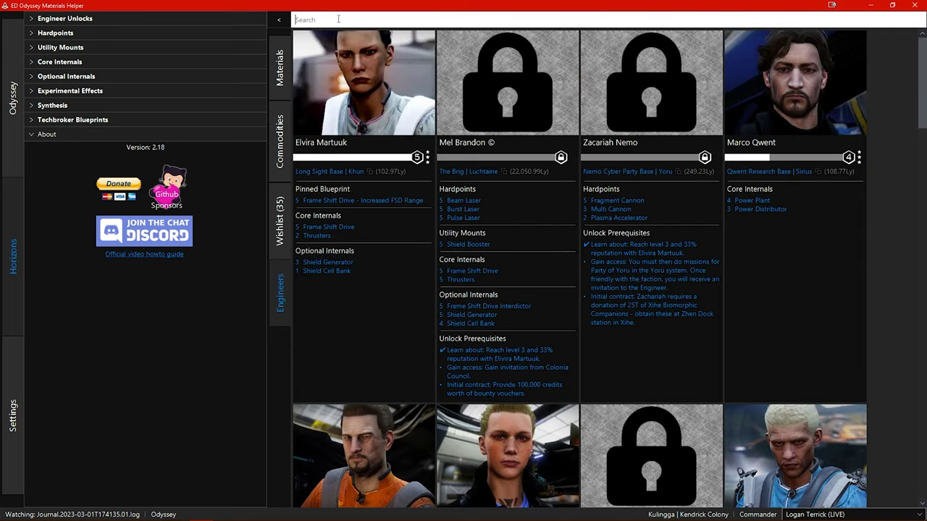
- Search the engineers for "broo", clear the search, and look through the full list of engineer cards
{"action": "type", "text": "broo"}
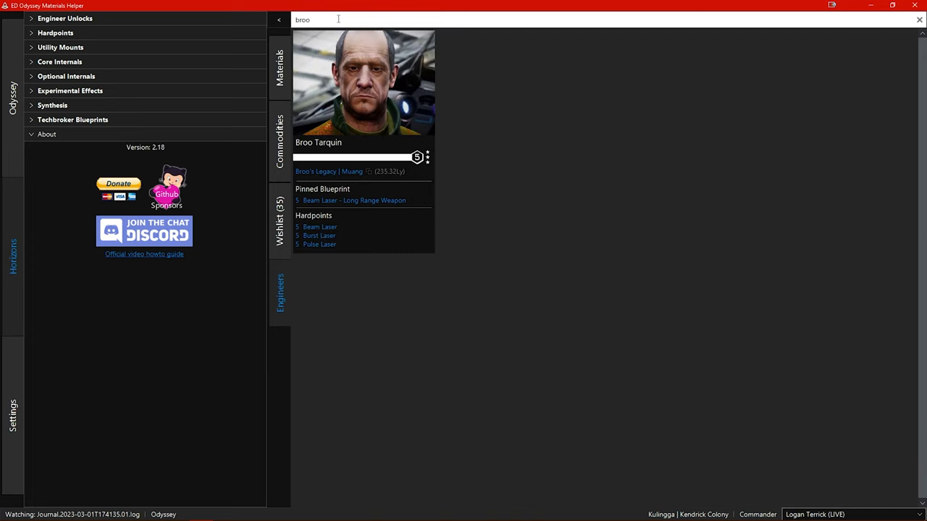
{"action": "left_click", "coordinate": [919, 20]}
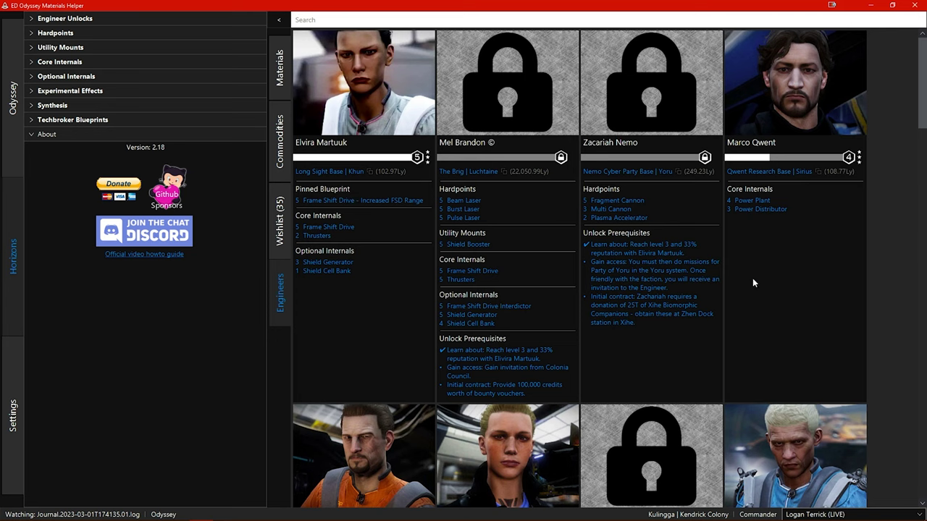
{"action": "scroll", "coordinate": [752, 278], "scroll_direction": "down", "scroll_amount": 5}
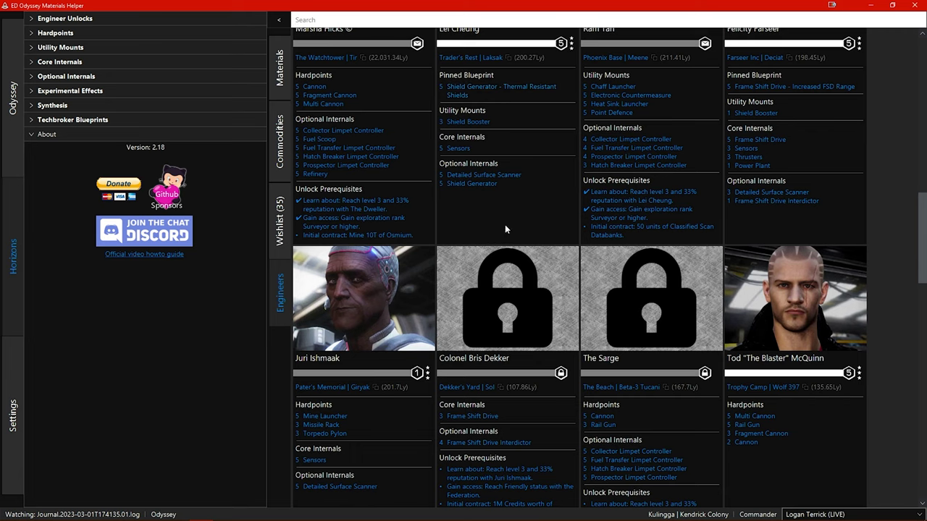
{"action": "scroll", "coordinate": [489, 262], "scroll_direction": "down", "scroll_amount": 5}
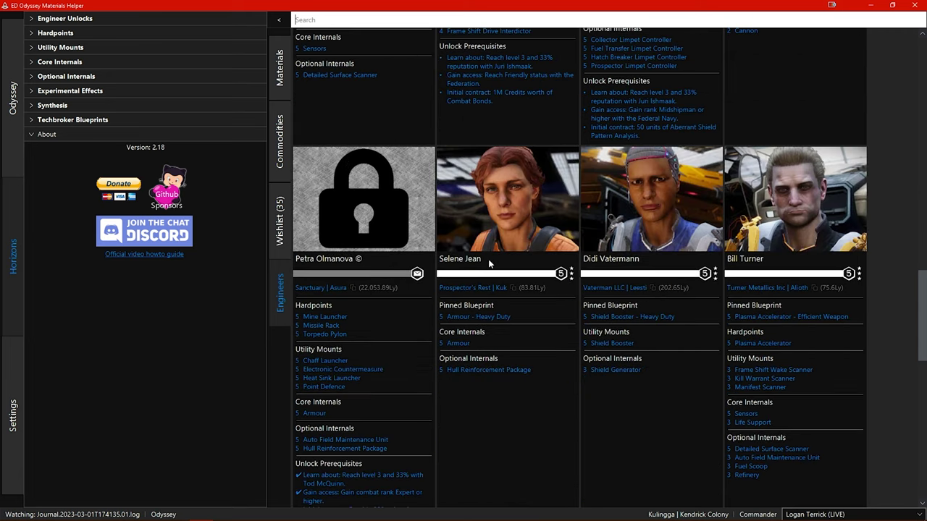
- Open Bill Turner's pinned Plasma Accelerator - Efficient Weapon blueprint, and view the engineer unlock requirements for A2. Zacariah Nemo
{"action": "left_click", "coordinate": [758, 317]}
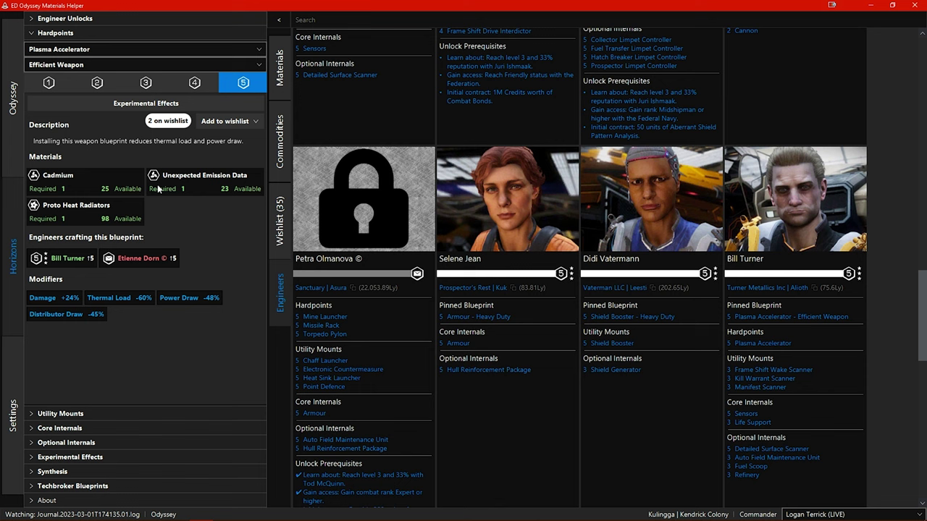
{"action": "left_click", "coordinate": [72, 19]}
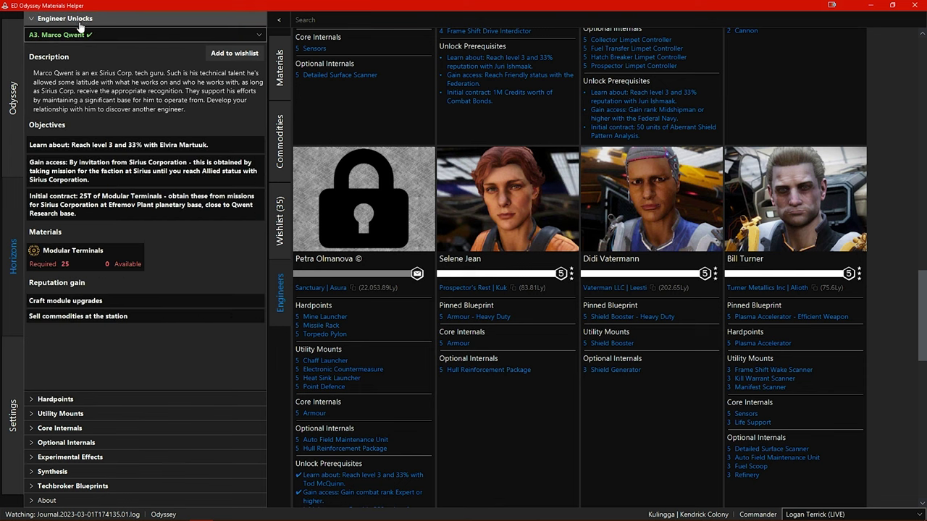
{"action": "left_click", "coordinate": [91, 35]}
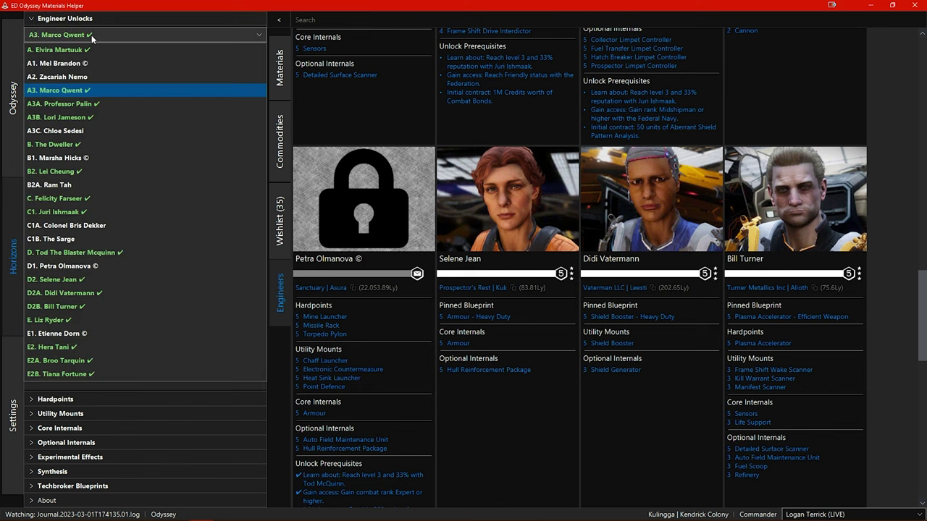
{"action": "left_click", "coordinate": [74, 74]}
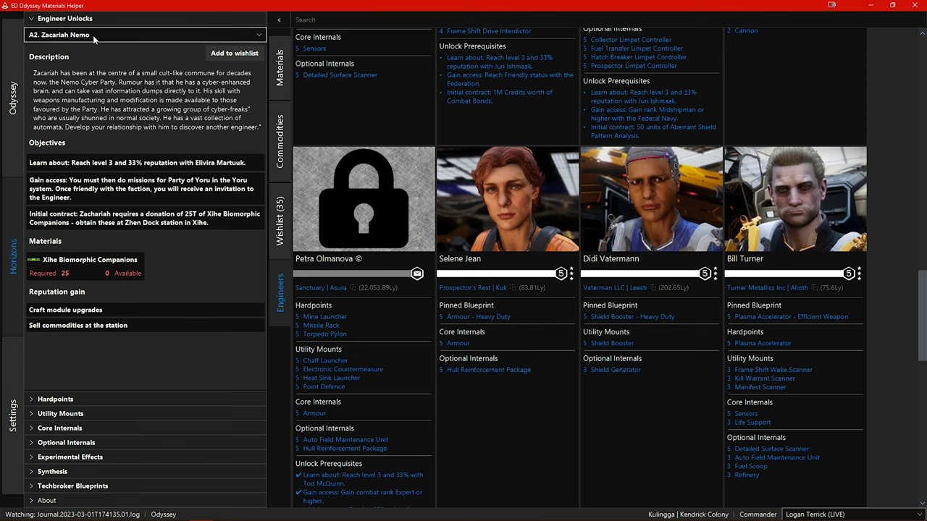
- Open the C3 Sirius Corporation AX Missile Rack techbroker blueprint, copy its closest technology broker's system name, and browse the weapon list
{"action": "left_click", "coordinate": [76, 486]}
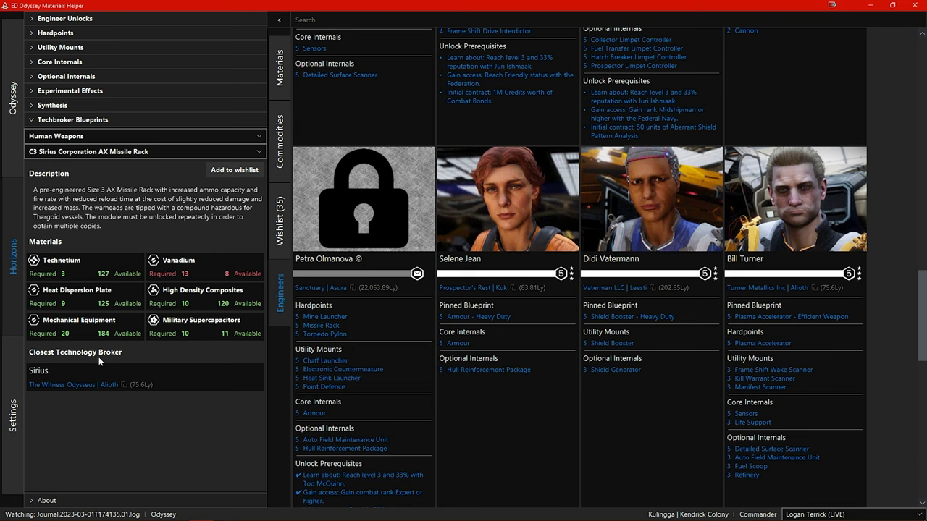
{"action": "left_click", "coordinate": [65, 385]}
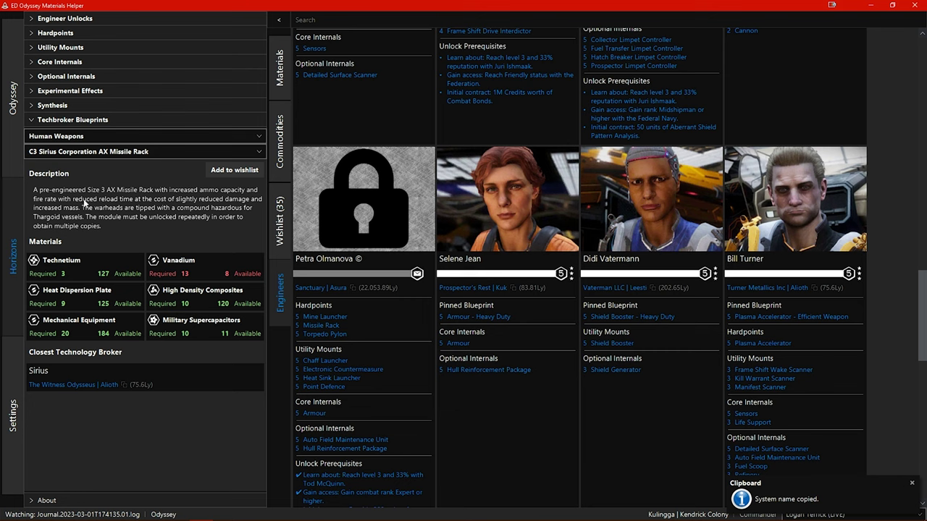
{"action": "left_click", "coordinate": [77, 152]}
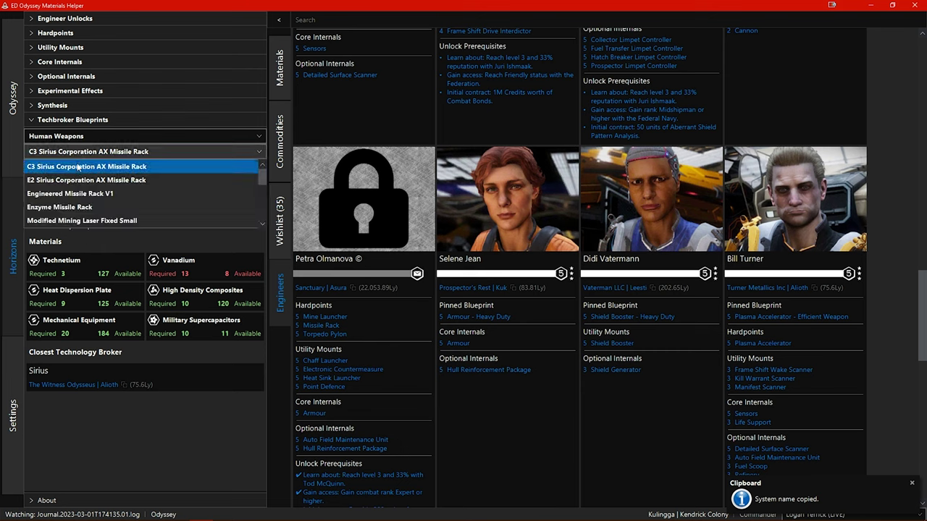
- Switch the techbroker blueprints to Human Modules and view the Sirius Heat Sink Launcher
{"action": "left_click", "coordinate": [79, 138]}
{"action": "left_click", "coordinate": [76, 205]}
{"action": "left_click", "coordinate": [80, 152]}
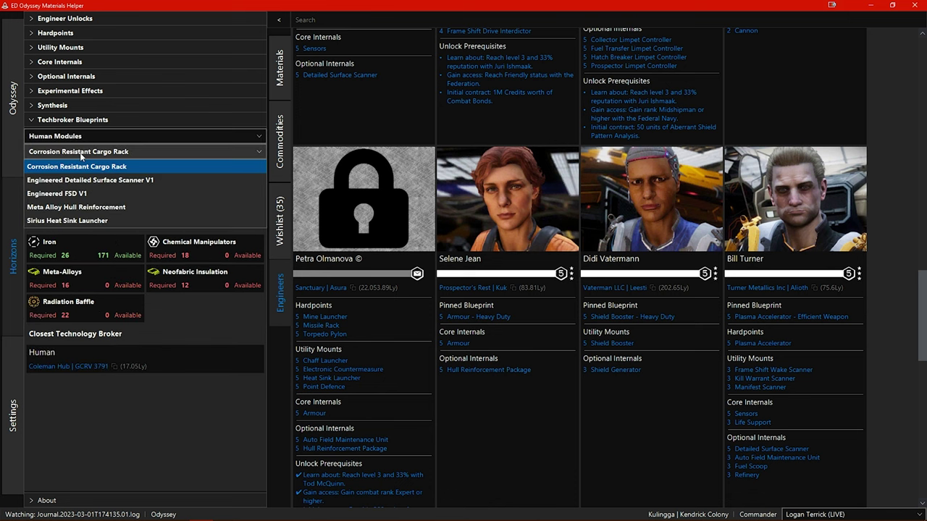
{"action": "left_click", "coordinate": [79, 220]}
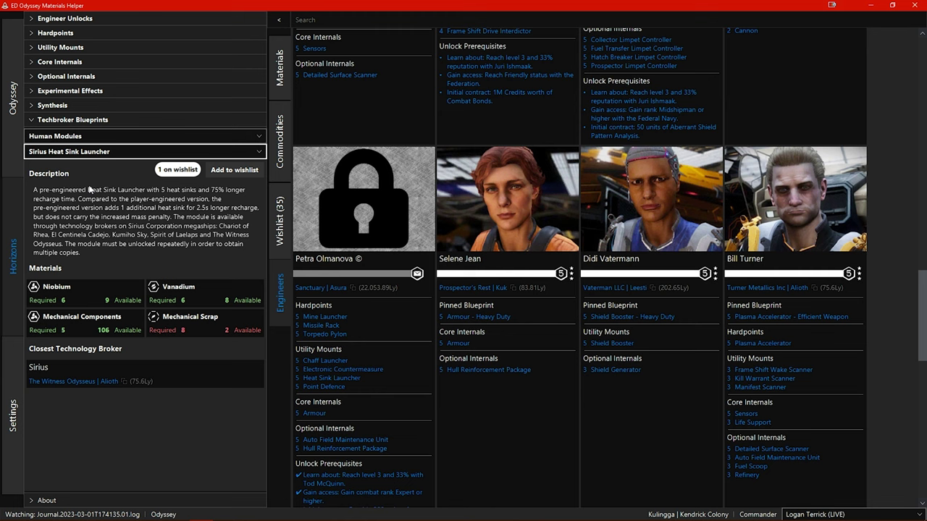
- View the Caustic Sinks synthesis recipe and look through the list of available synthesis blueprints
{"action": "left_click", "coordinate": [54, 105]}
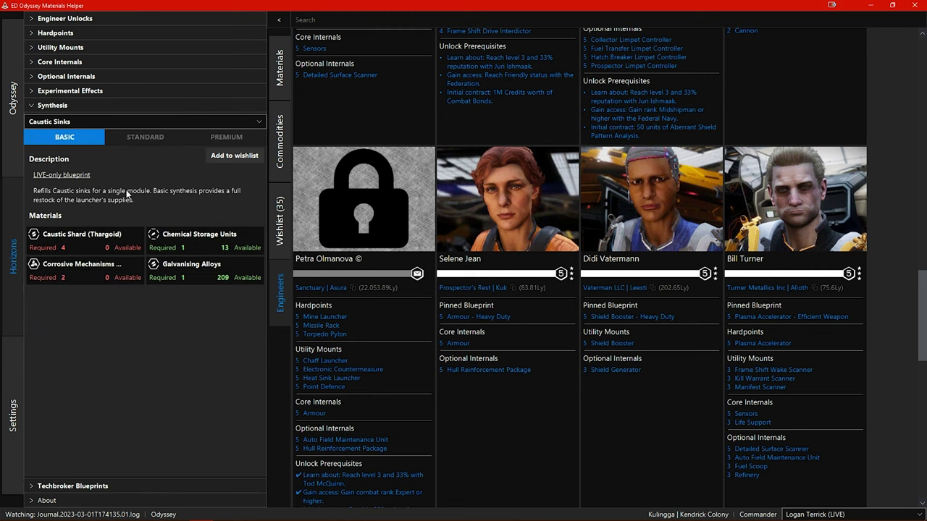
{"action": "left_click", "coordinate": [70, 122]}
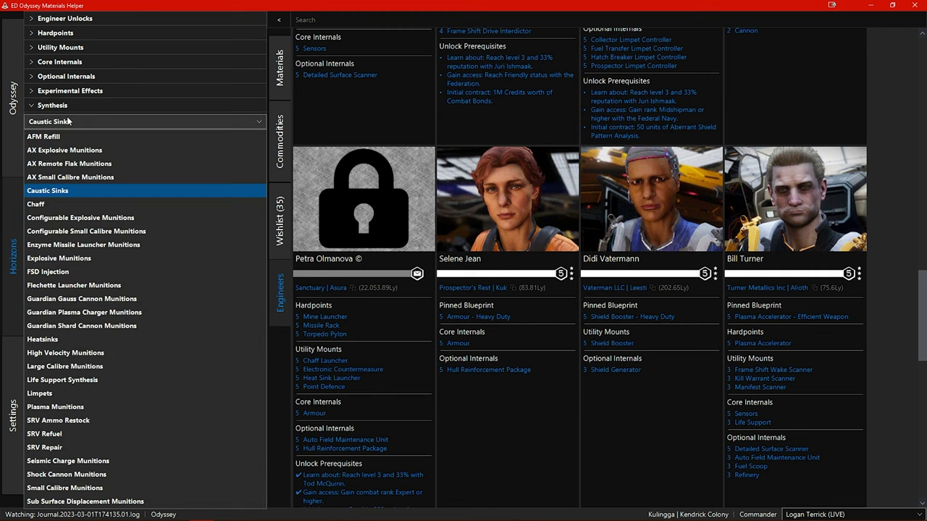
{"action": "left_click", "coordinate": [70, 121]}
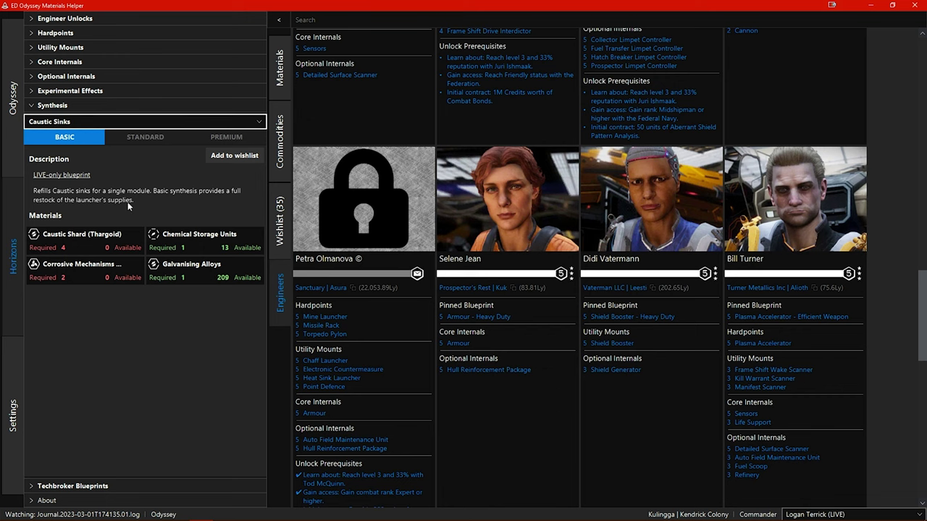
- Open the Odyssey materials overview and filter it to Not or more than on wishlist
{"action": "left_click", "coordinate": [14, 107]}
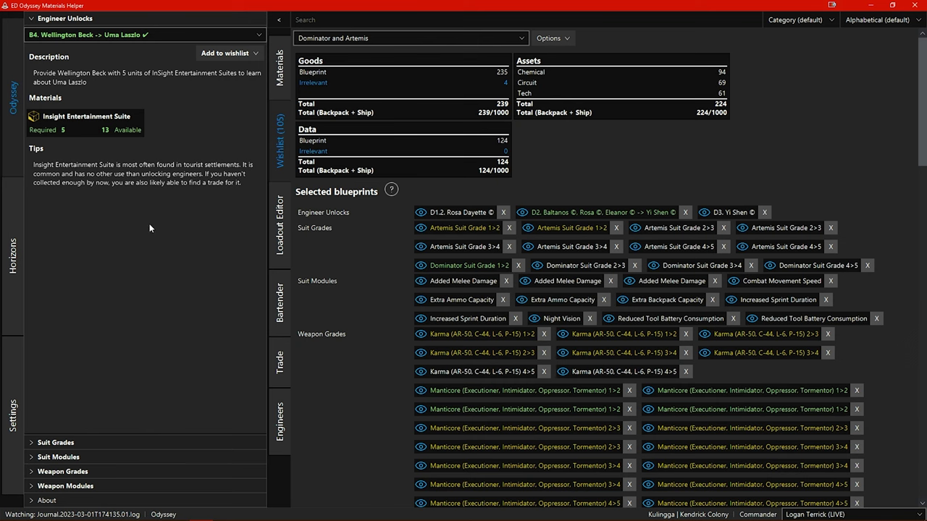
{"action": "left_click", "coordinate": [277, 79]}
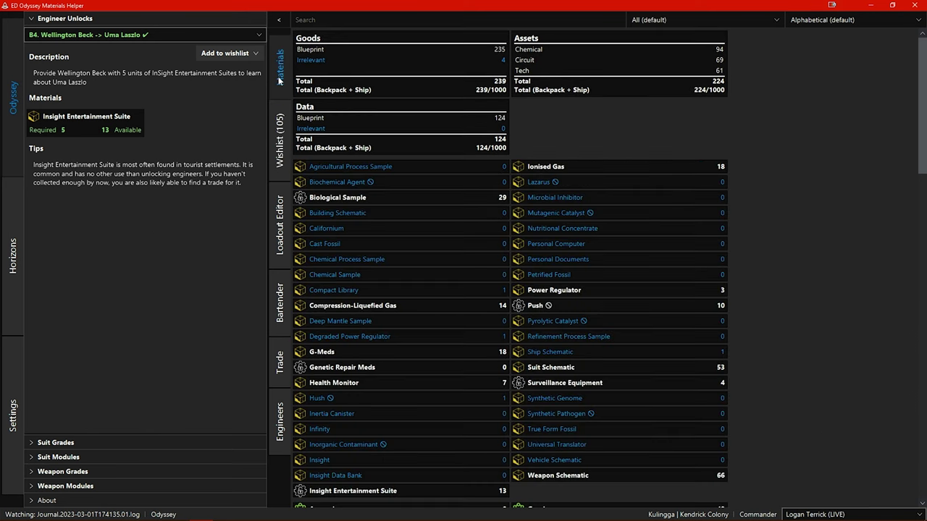
{"action": "left_click", "coordinate": [768, 24]}
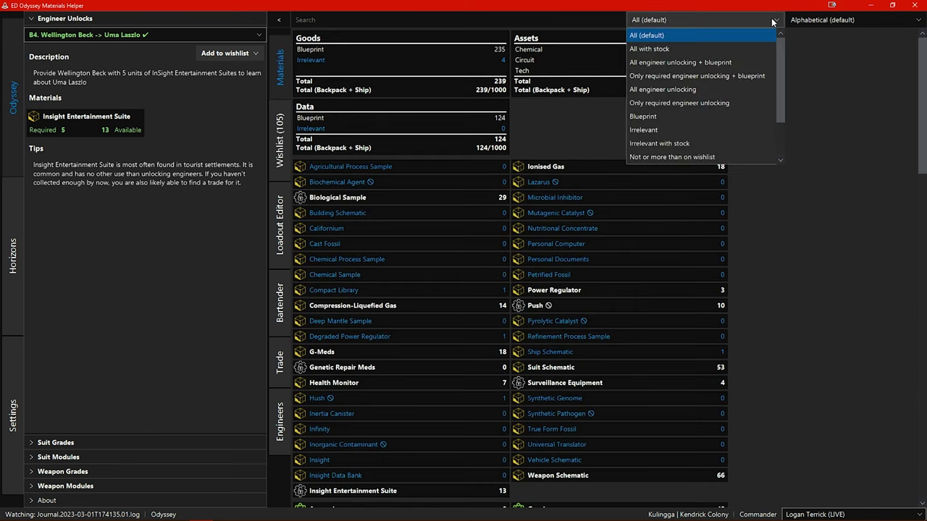
{"action": "left_click", "coordinate": [696, 157]}
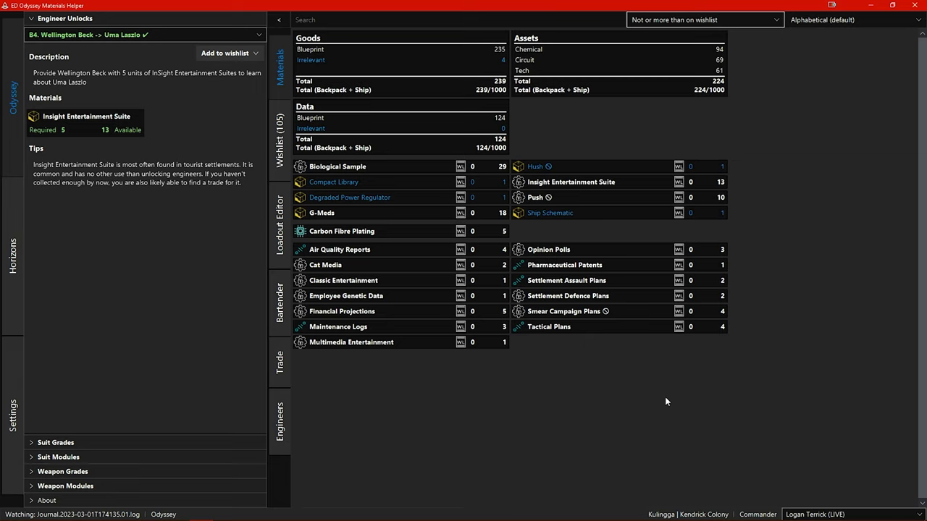
- Reset the Odyssey materials filter to All (default) and inspect the wishlist and storage breakdown of individual goods such as G-Meds
{"action": "left_click", "coordinate": [671, 20]}
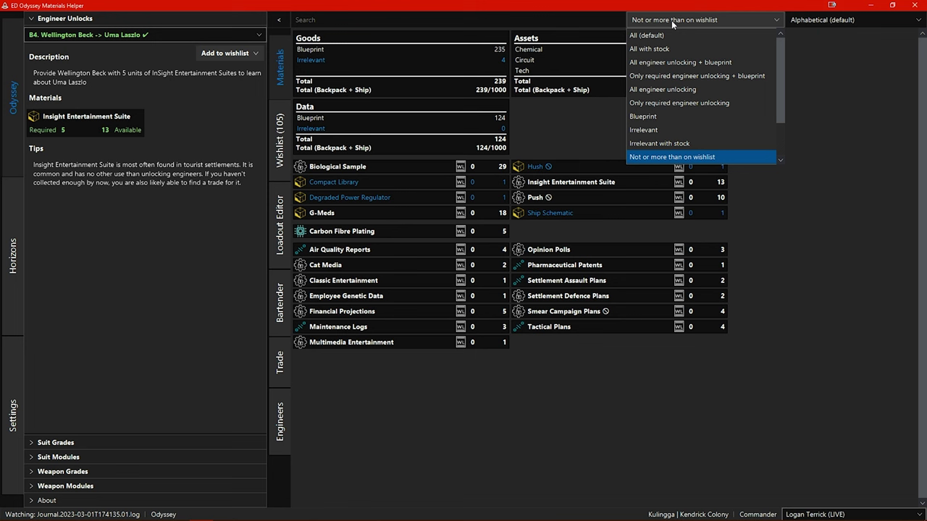
{"action": "left_click", "coordinate": [663, 34]}
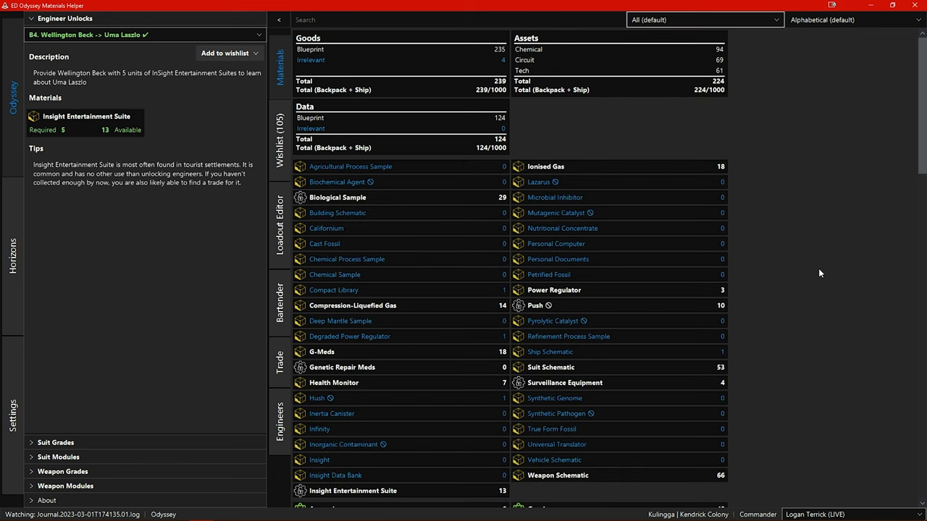
{"action": "mouse_move", "coordinate": [410, 174]}
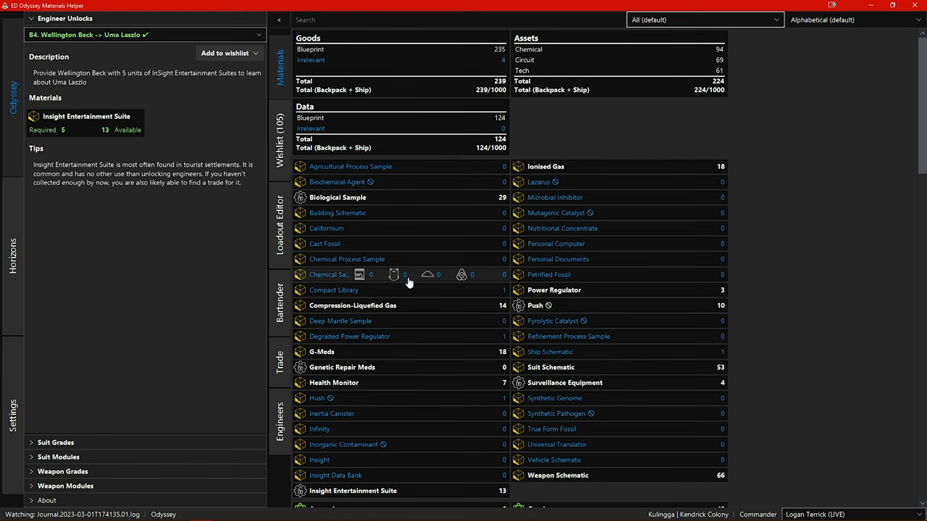
{"action": "mouse_move", "coordinate": [371, 310]}
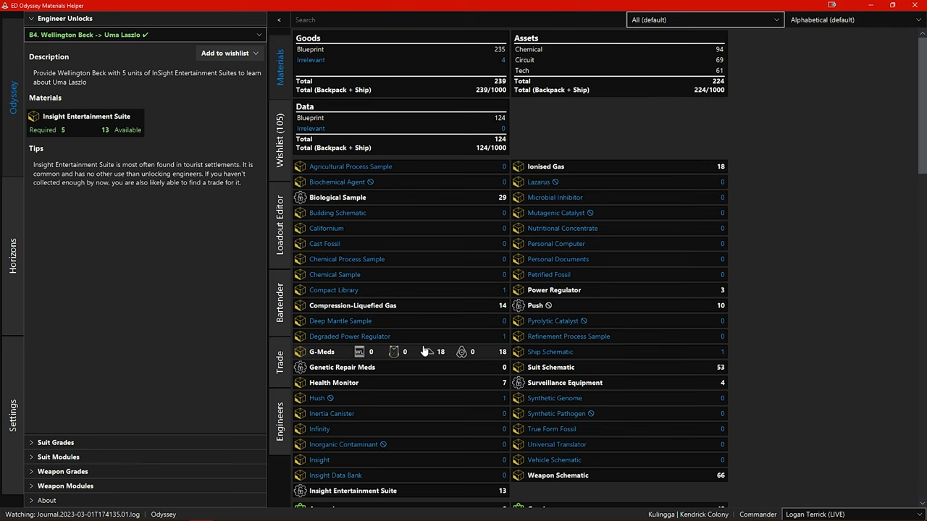
- Open the Odyssey bartender, choose Circuit Board as the wanted material to view its trade options, and reset the selection
{"action": "left_click", "coordinate": [280, 301]}
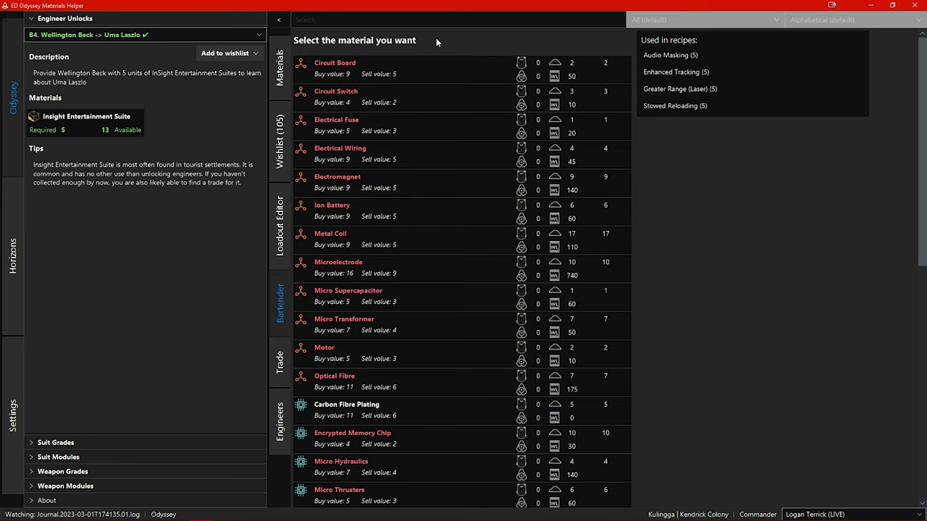
{"action": "left_click", "coordinate": [348, 62]}
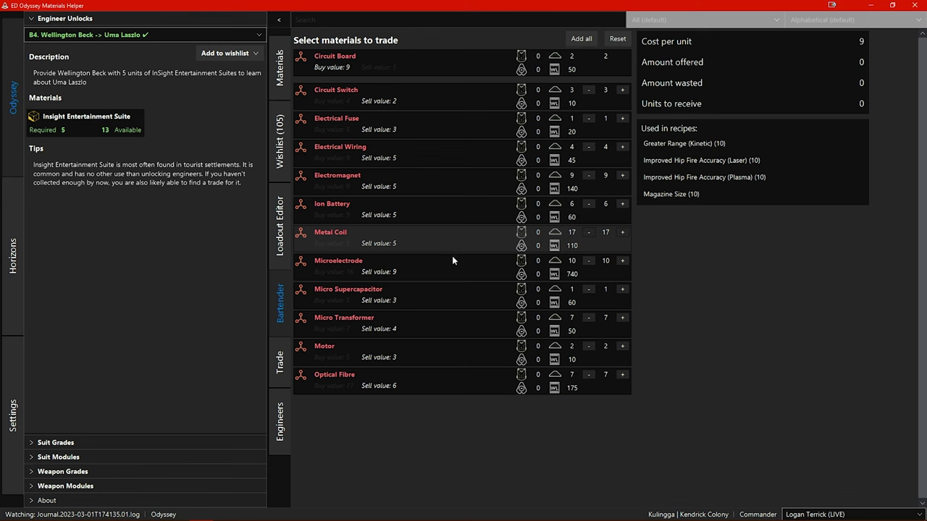
{"action": "left_click", "coordinate": [617, 39]}
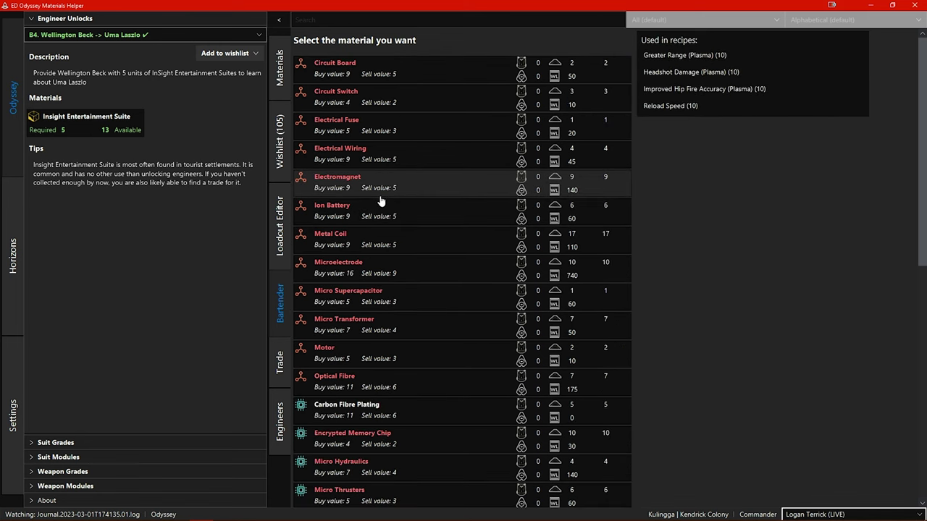
- Check the augmented reality settings, return to the Odyssey section, and view the B3. Wellington Beck engineer unlock
{"action": "left_click", "coordinate": [21, 375]}
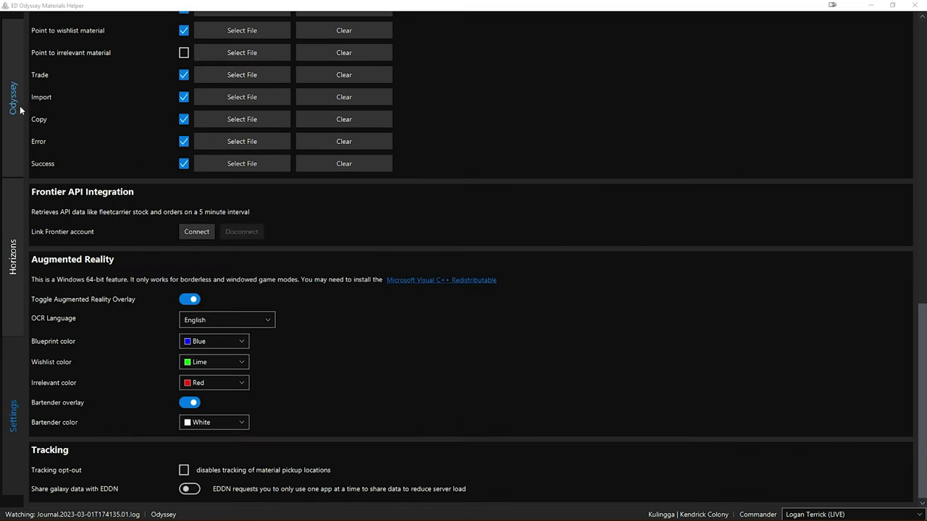
{"action": "left_click", "coordinate": [13, 105]}
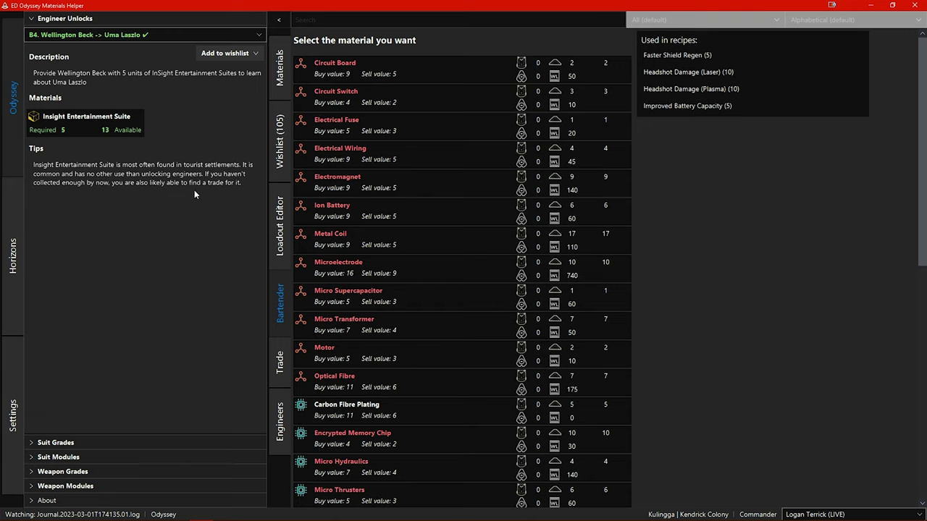
{"action": "left_click", "coordinate": [93, 34]}
{"action": "left_click", "coordinate": [94, 145]}
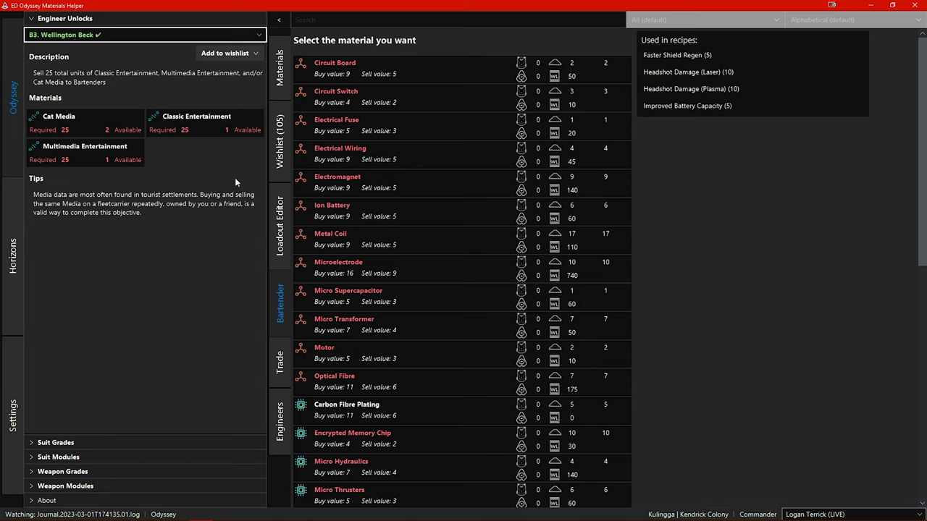
- Check which file types the Dominator and Artemis wishlist in Odyssey can be exported to, and cancel the export
{"action": "left_click", "coordinate": [280, 141]}
{"action": "left_click", "coordinate": [565, 40]}
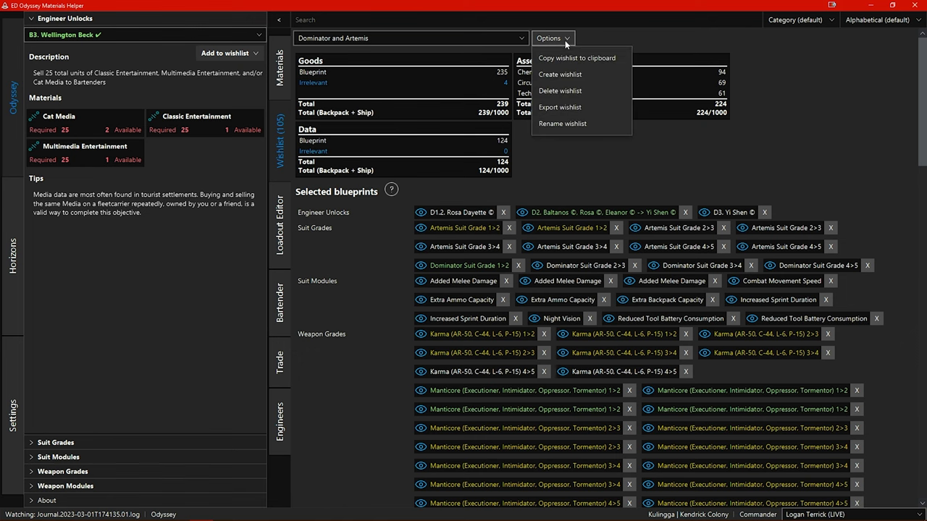
{"action": "left_click", "coordinate": [565, 107]}
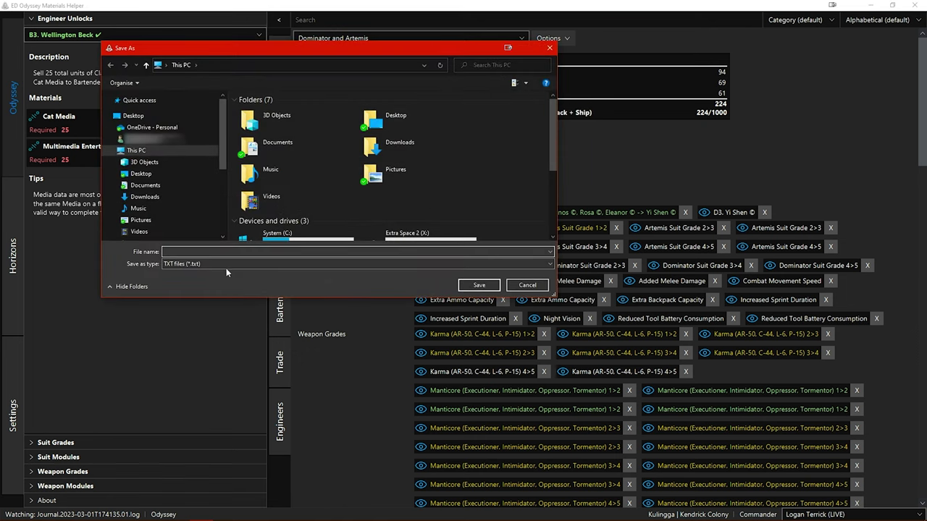
{"action": "left_click", "coordinate": [224, 264]}
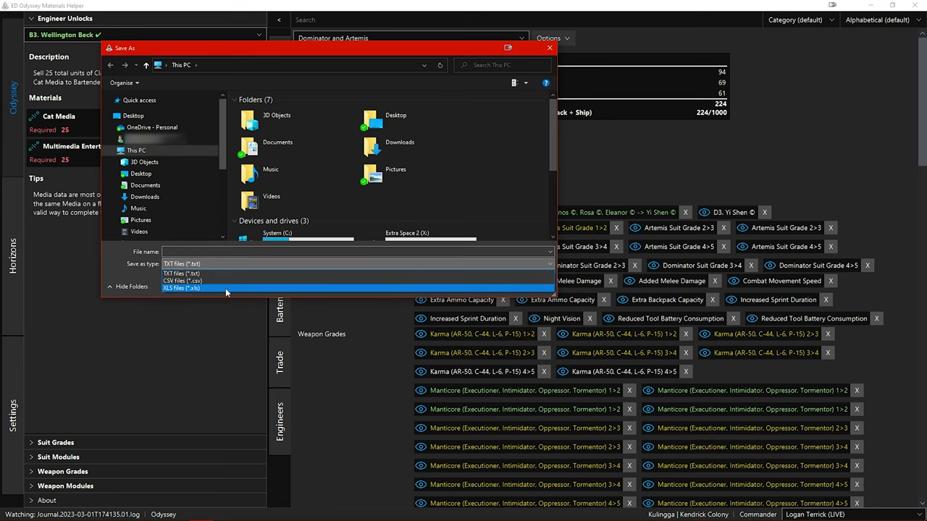
{"action": "left_click", "coordinate": [549, 50]}
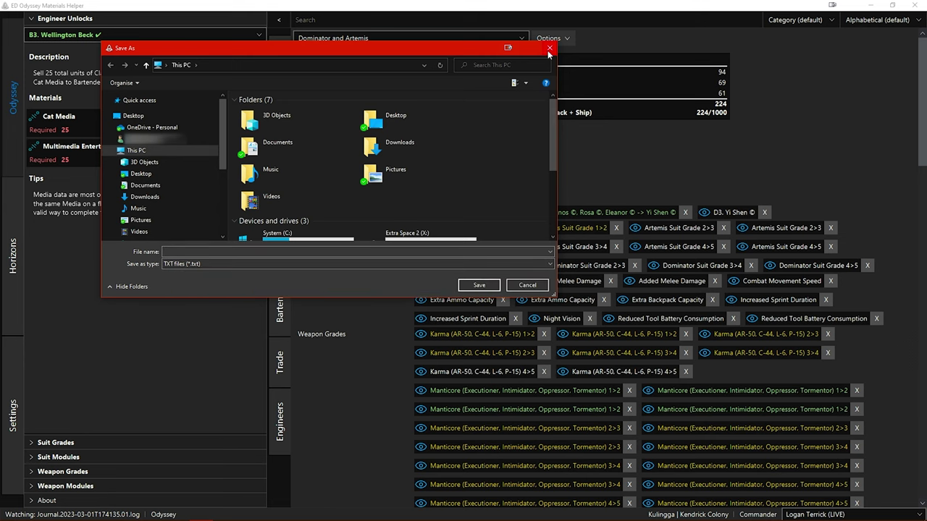
{"action": "left_click", "coordinate": [549, 49]}
- Start an inventory export from the general settings, check its available file types, and cancel the export
{"action": "left_click", "coordinate": [19, 376]}
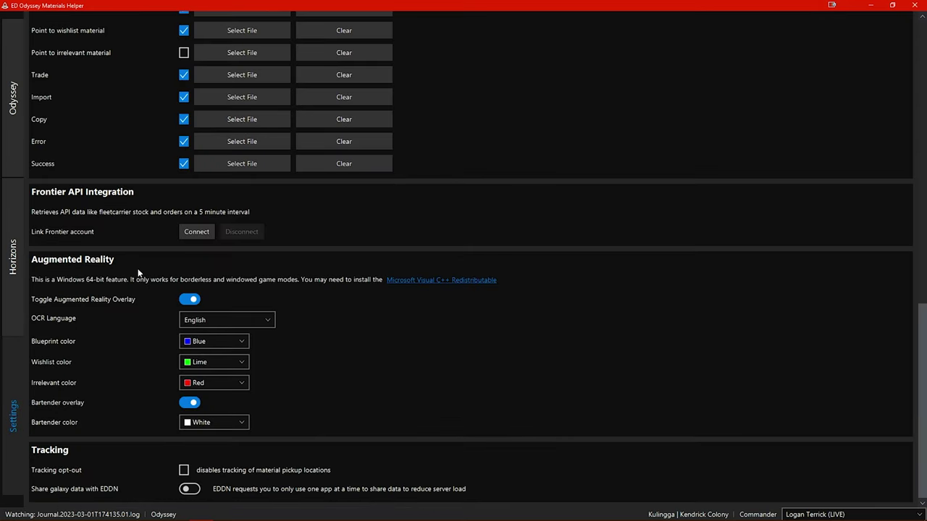
{"action": "scroll", "coordinate": [139, 289], "scroll_direction": "up", "scroll_amount": 10}
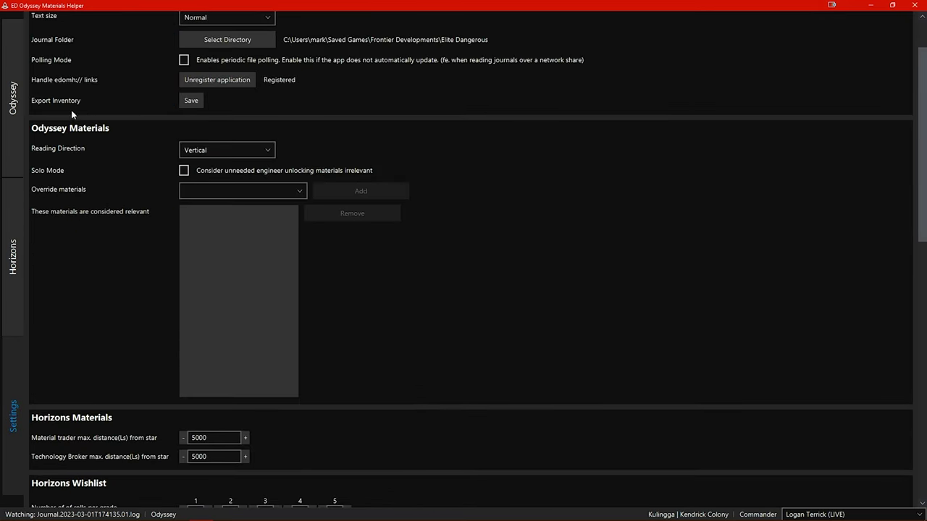
{"action": "left_click", "coordinate": [191, 101]}
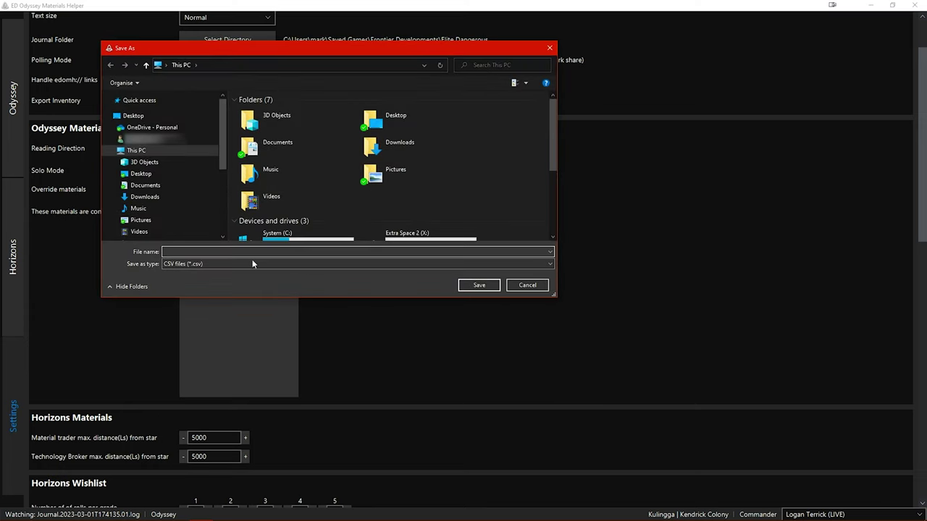
{"action": "left_click", "coordinate": [232, 265]}
{"action": "left_click", "coordinate": [255, 271]}
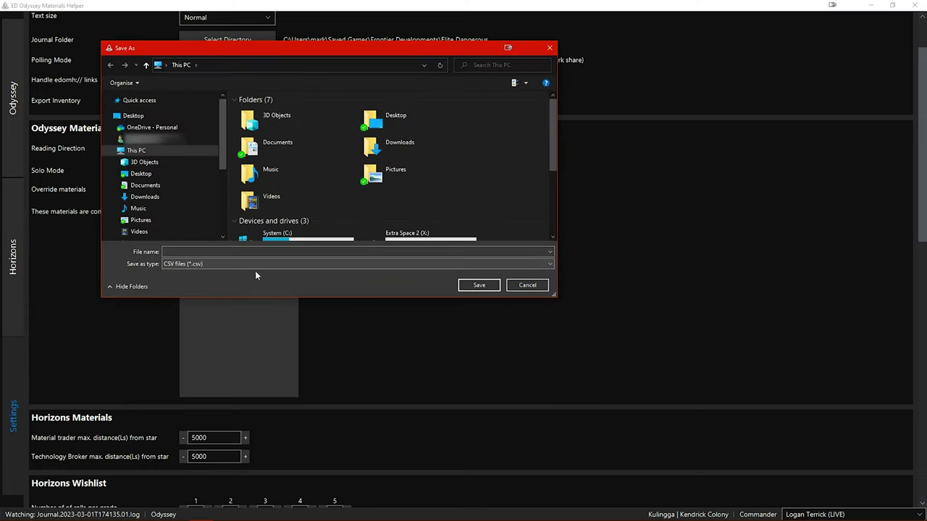
{"action": "left_click", "coordinate": [516, 286]}
- Review the augmented reality and tracking settings, and check the list of selectable commanders
{"action": "scroll", "coordinate": [70, 320], "scroll_direction": "down", "scroll_amount": 10}
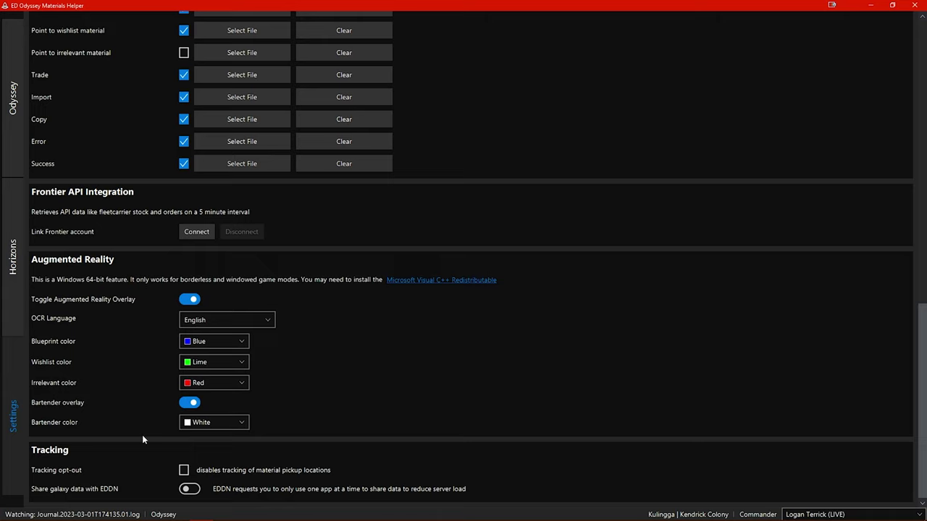
{"action": "left_click", "coordinate": [828, 515]}
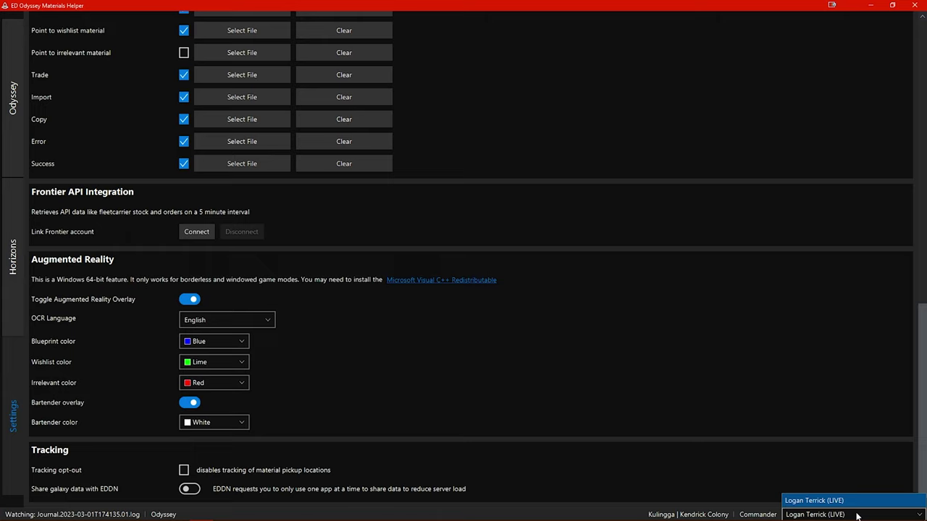
{"action": "left_click", "coordinate": [828, 513]}
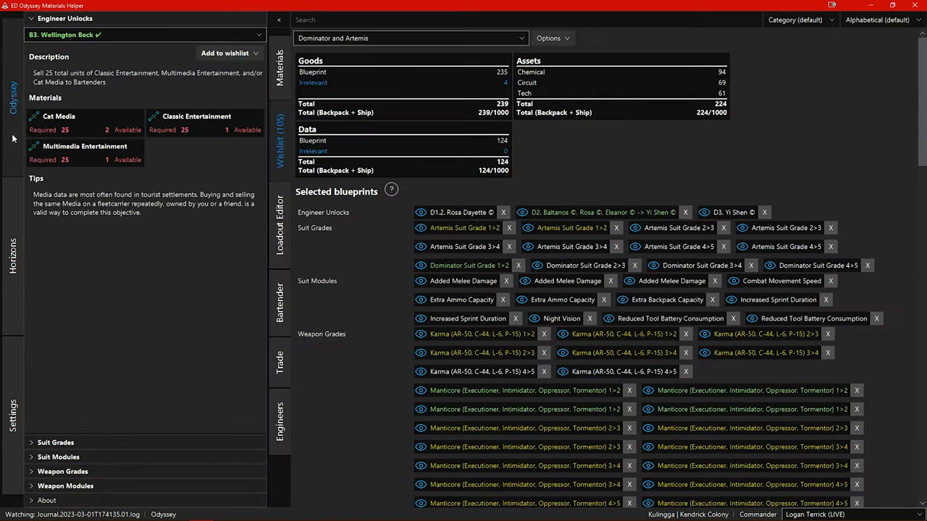
- Return to the Odyssey section and view the About information with its version, donation, Discord and video guide links
{"action": "left_click", "coordinate": [15, 139]}
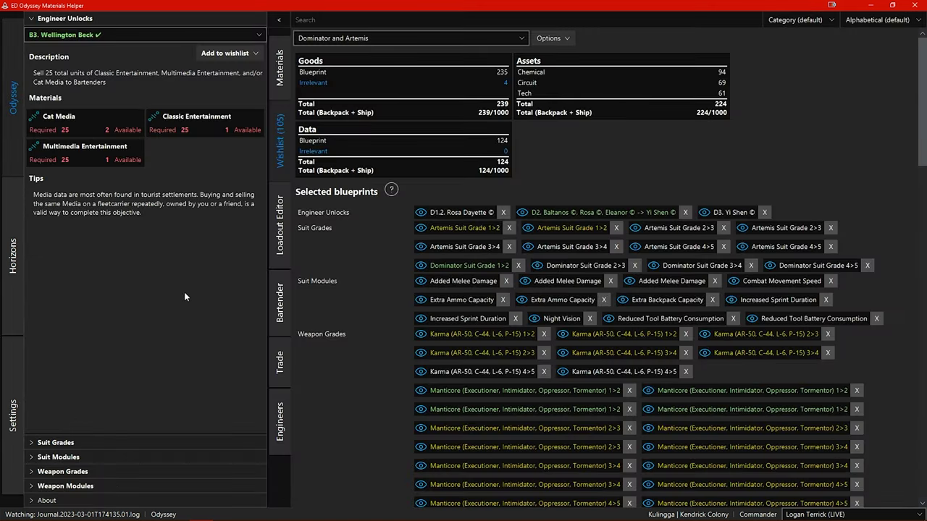
{"action": "left_click", "coordinate": [72, 501]}
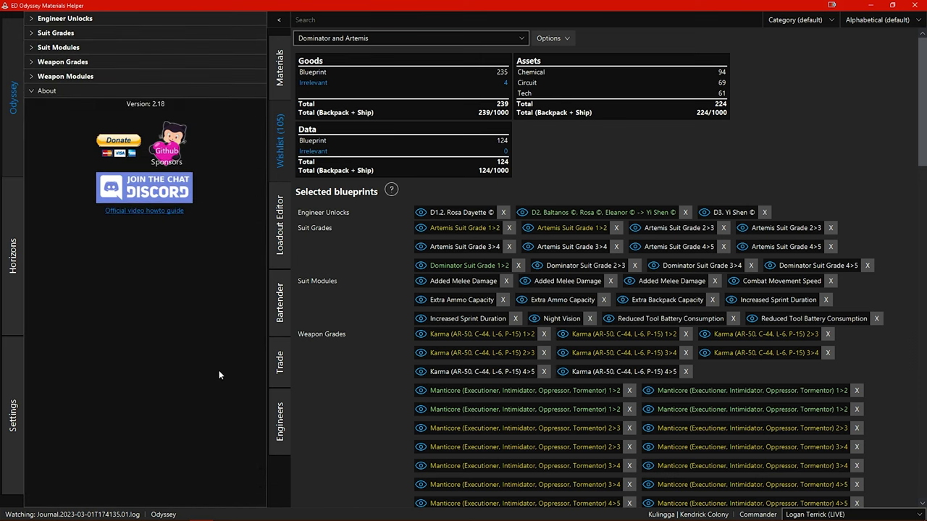